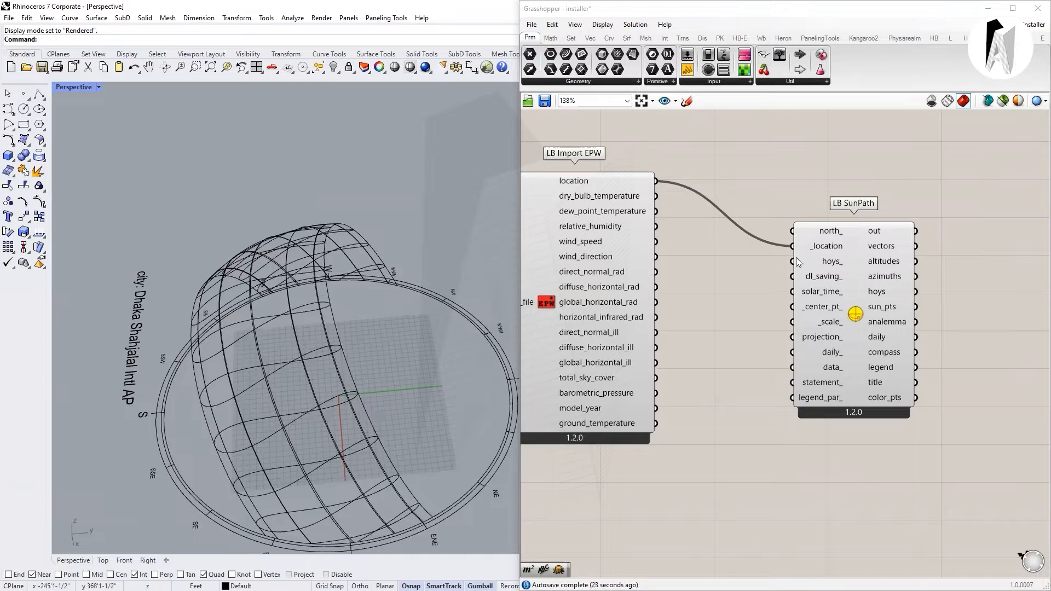
# Step: Move the LB SunPath component farther from LB Import EPW to free up canvas space between them
pyautogui.moveTo(815, 284); pyautogui.dragTo(950, 248)
pyautogui.click(914, 374)
pyautogui.scroll(3, 936, 248)
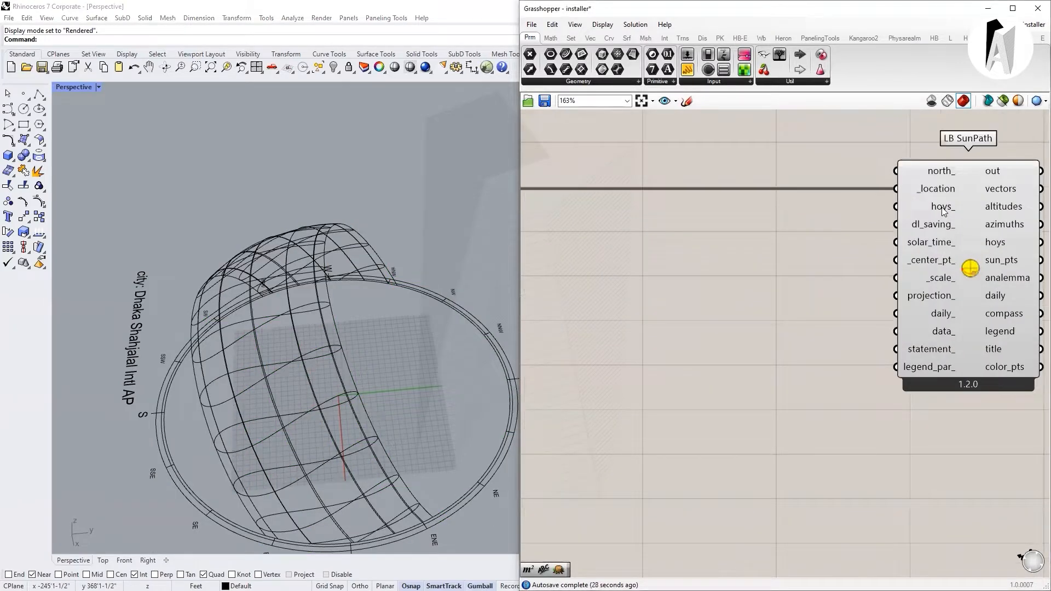
pyautogui.scroll(-3, 942, 213)
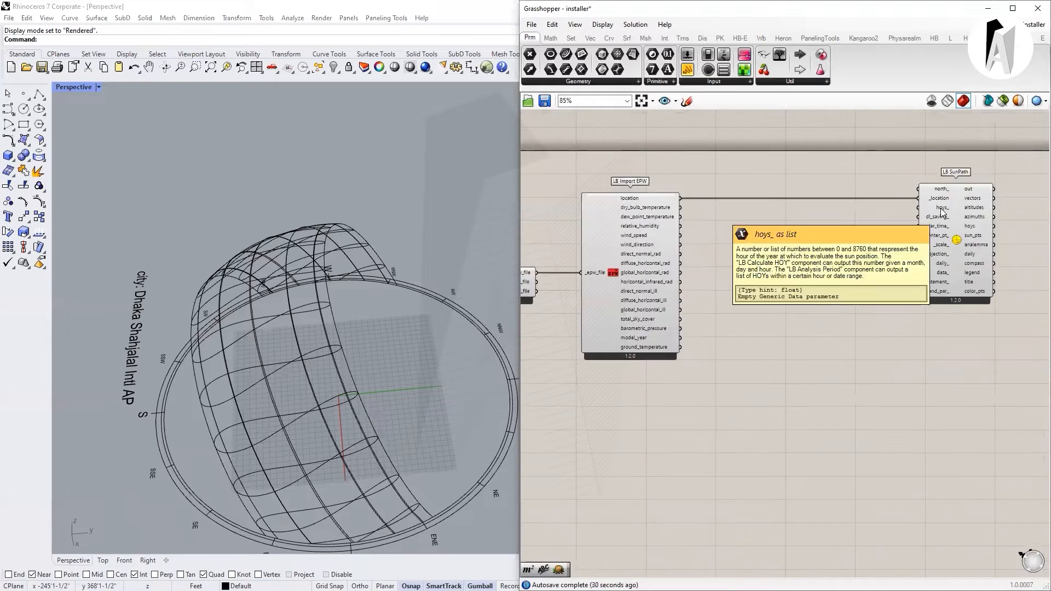
# Step: Add an LB Calculate HOY component and place it just before the inputs of LB SunPath
pyautogui.doubleClick(787, 235)
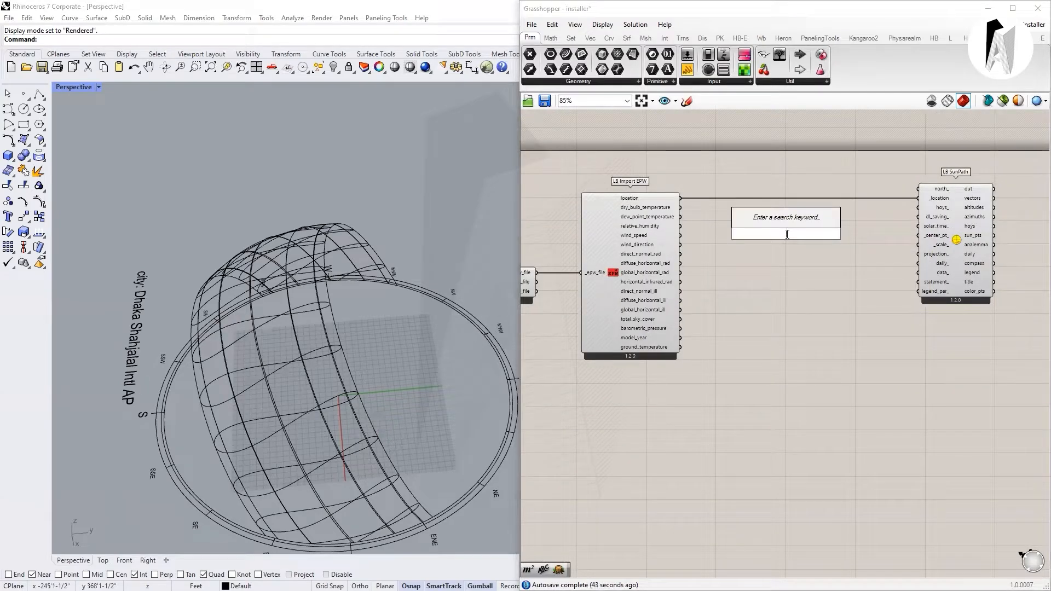
pyautogui.write('lb ho')
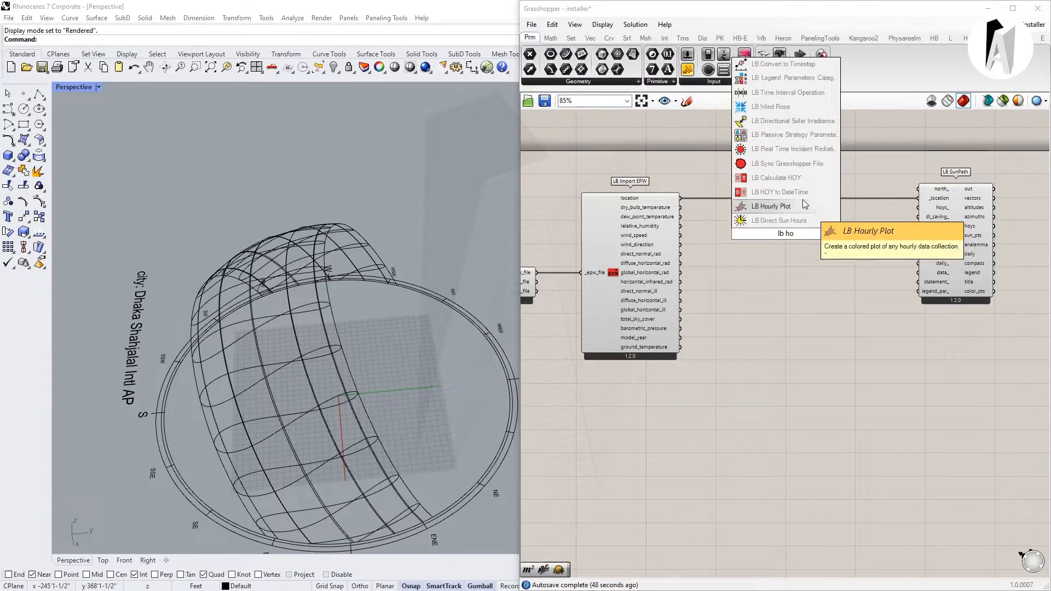
pyautogui.click(793, 177)
pyautogui.scroll(3, 789, 246)
pyautogui.click(788, 246)
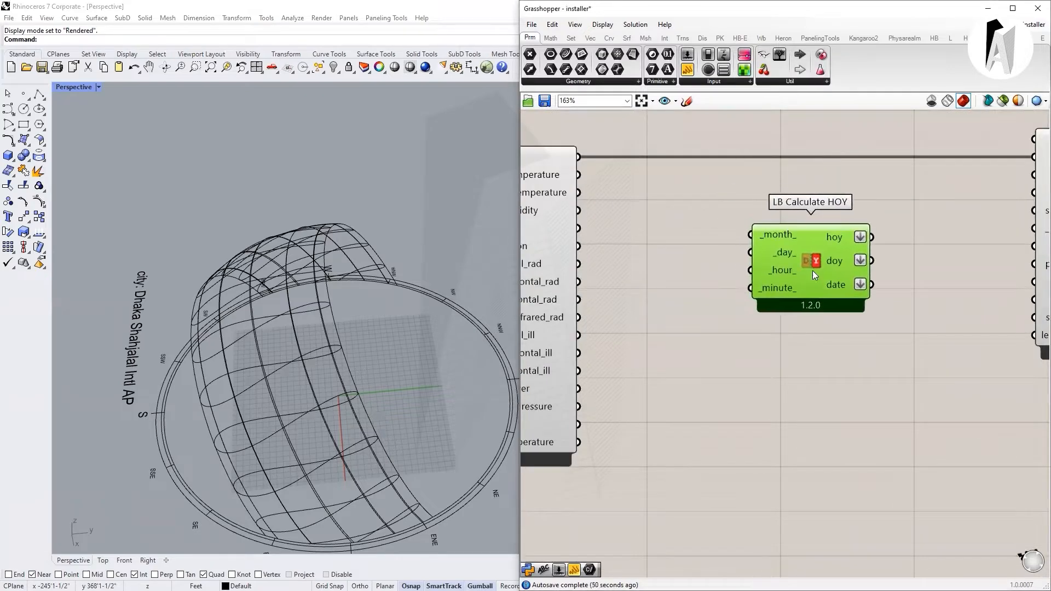
pyautogui.scroll(-5, 733, 235)
pyautogui.scroll(3, 729, 211)
pyautogui.moveTo(730, 208); pyautogui.dragTo(863, 208)
pyautogui.click(712, 328)
pyautogui.moveTo(582, 229); pyautogui.dragTo(765, 233)
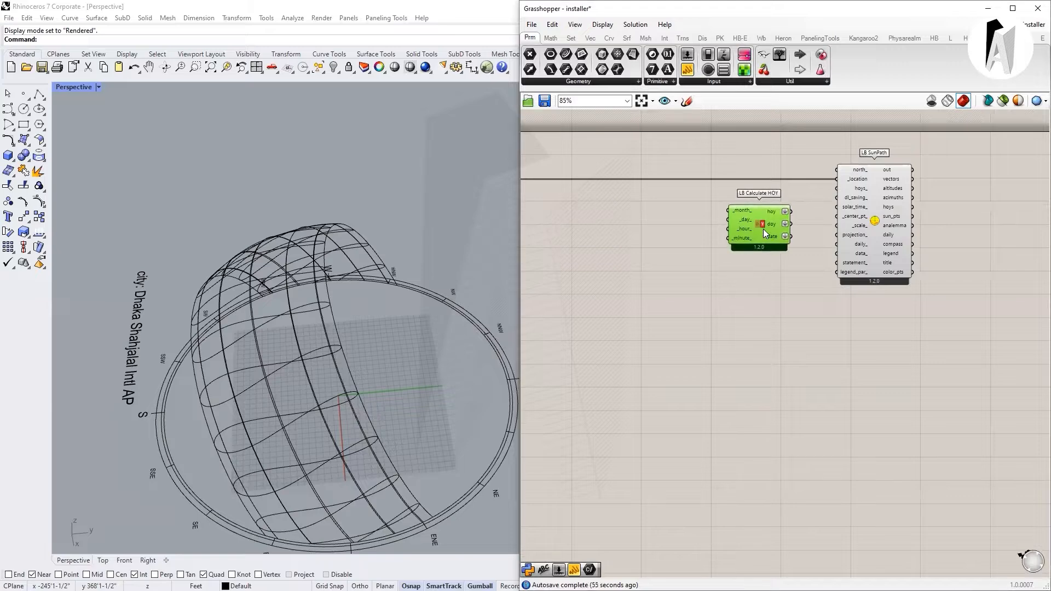
# Step: Add a number slider with a range of 1 to 12 before the LB Calculate HOY component
pyautogui.scroll(4, 799, 213)
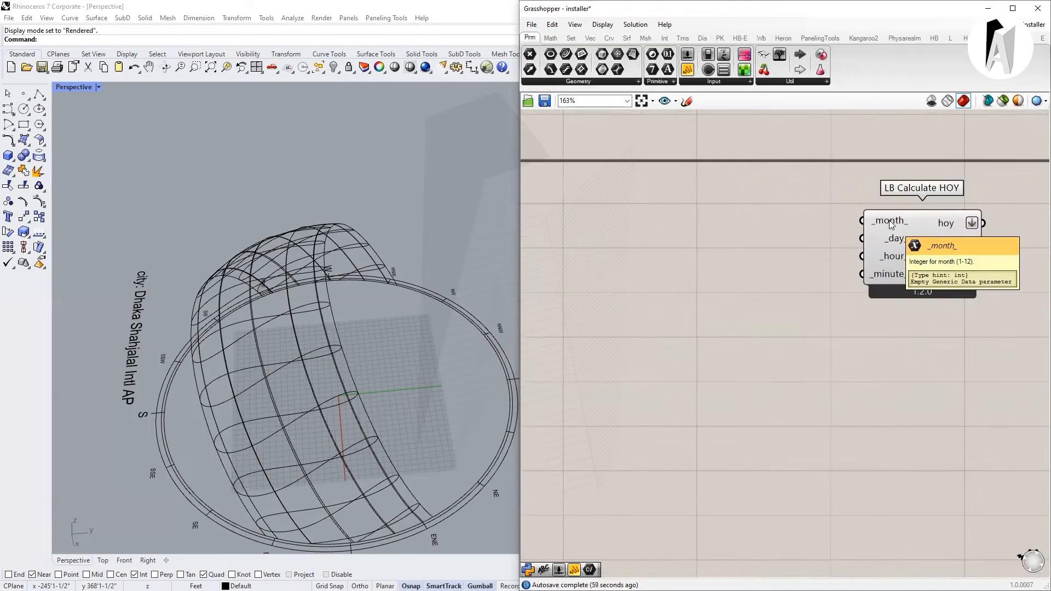
pyautogui.doubleClick(661, 235)
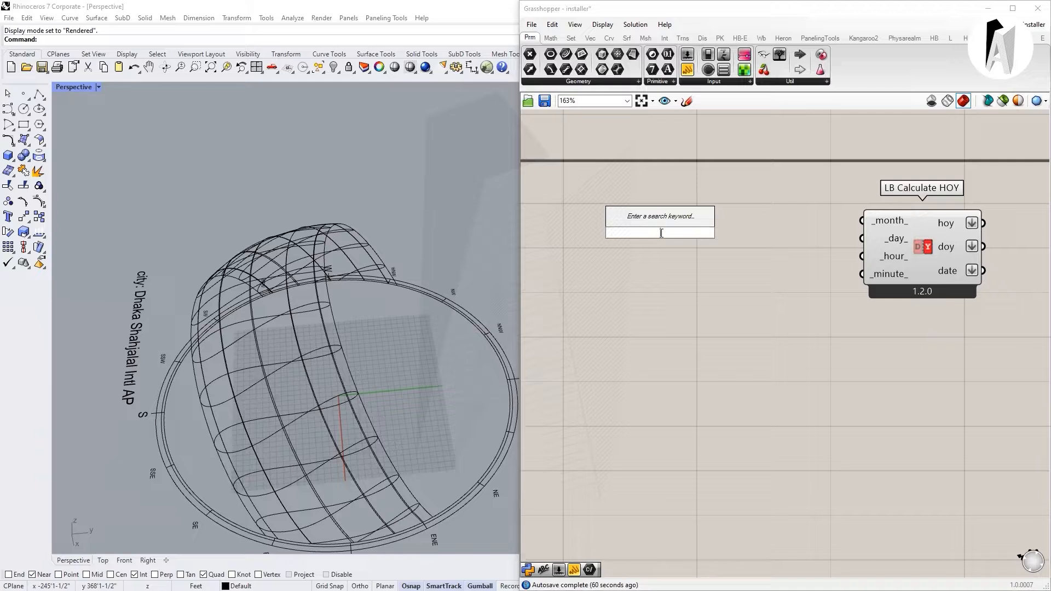
pyautogui.write('slider')
pyautogui.moveTo(661, 232); pyautogui.dragTo(648, 229)
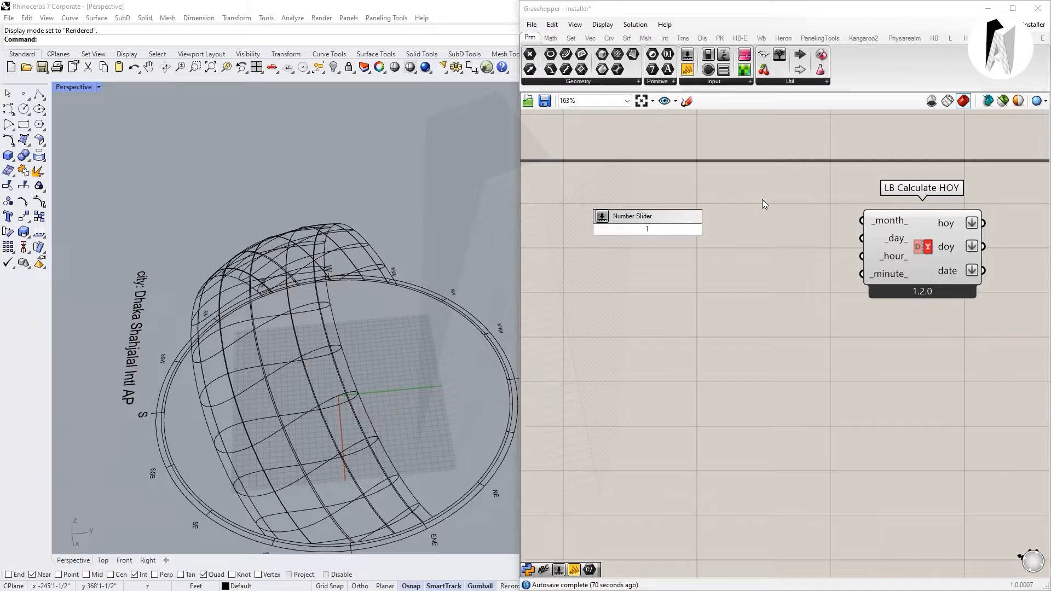
pyautogui.press('BackSpace')
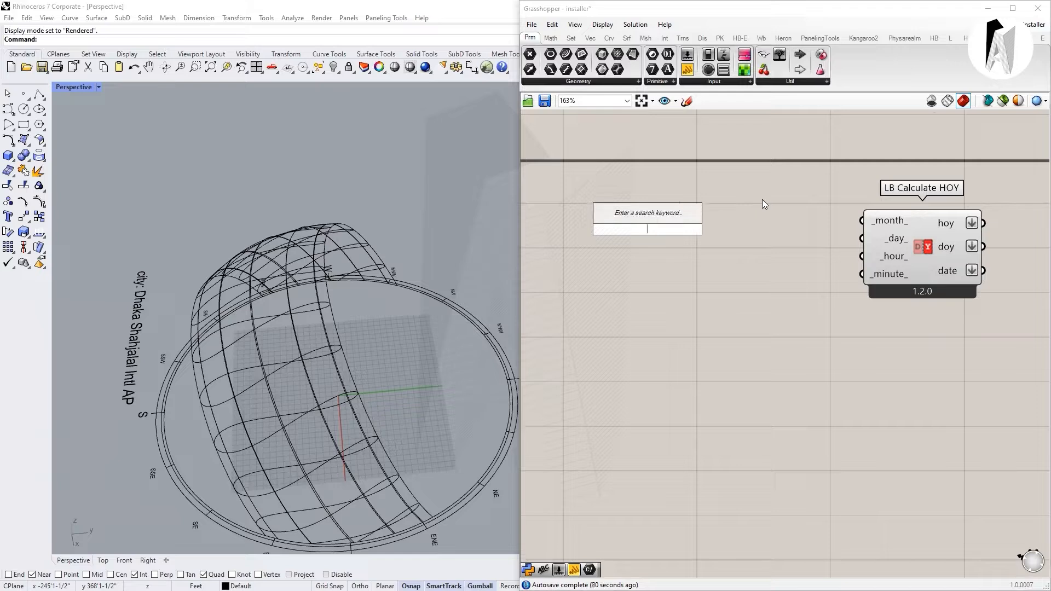
pyautogui.write('1')
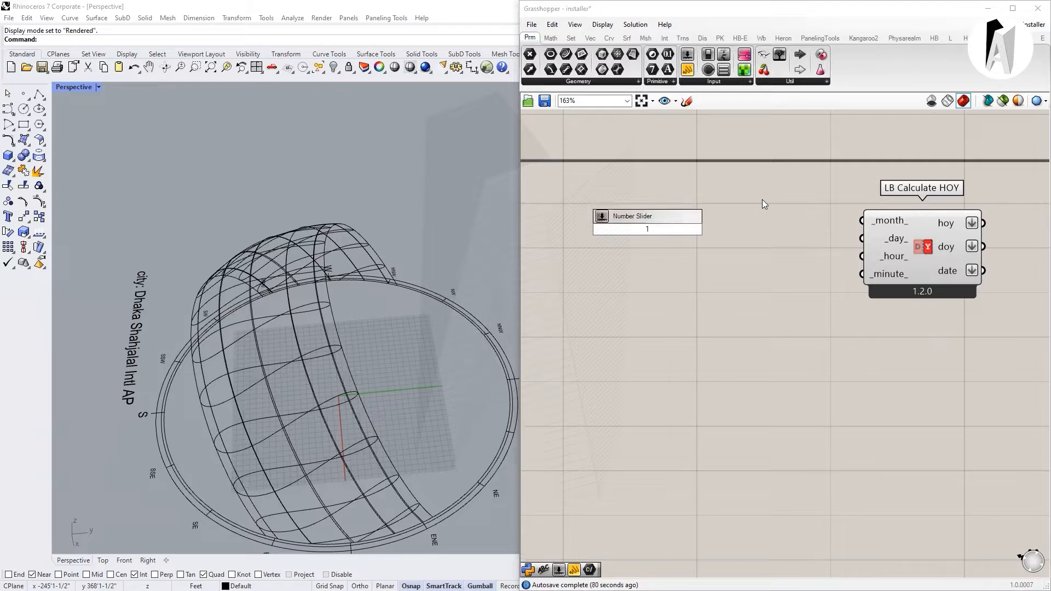
pyautogui.write('..12')
pyautogui.press('Return')
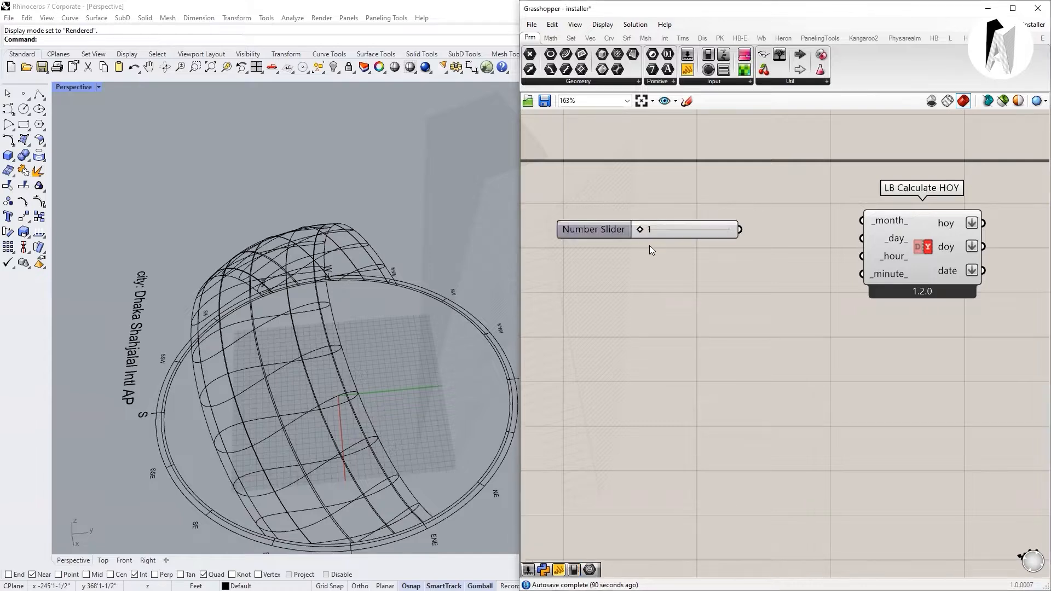
# Step: Set the 1-to-12 slider to 4 and connect it to the _month_ input of LB Calculate HOY
pyautogui.moveTo(642, 230); pyautogui.dragTo(720, 252)
pyautogui.moveTo(641, 247); pyautogui.dragTo(664, 247)
pyautogui.moveTo(740, 229); pyautogui.dragTo(862, 220)
pyautogui.scroll(-1, 838, 254)
pyautogui.scroll(3, 671, 213)
pyautogui.click(671, 213)
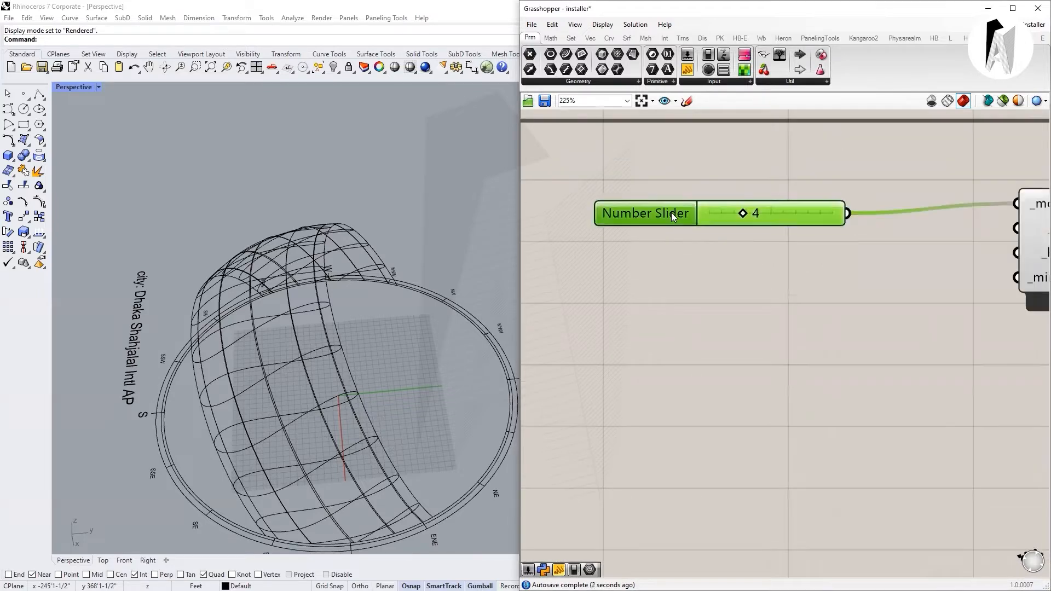
pyautogui.scroll(-3, 674, 206)
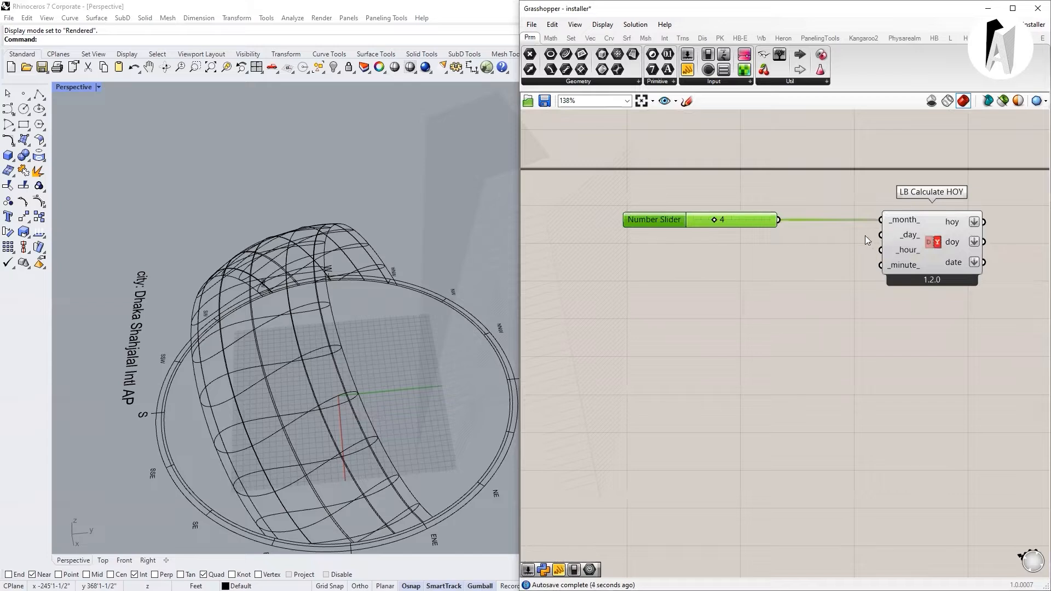
# Step: Add a 1-to-31 number slider with value 14, connect it to the _day_ input, and place it under the month slider
pyautogui.doubleClick(678, 250)
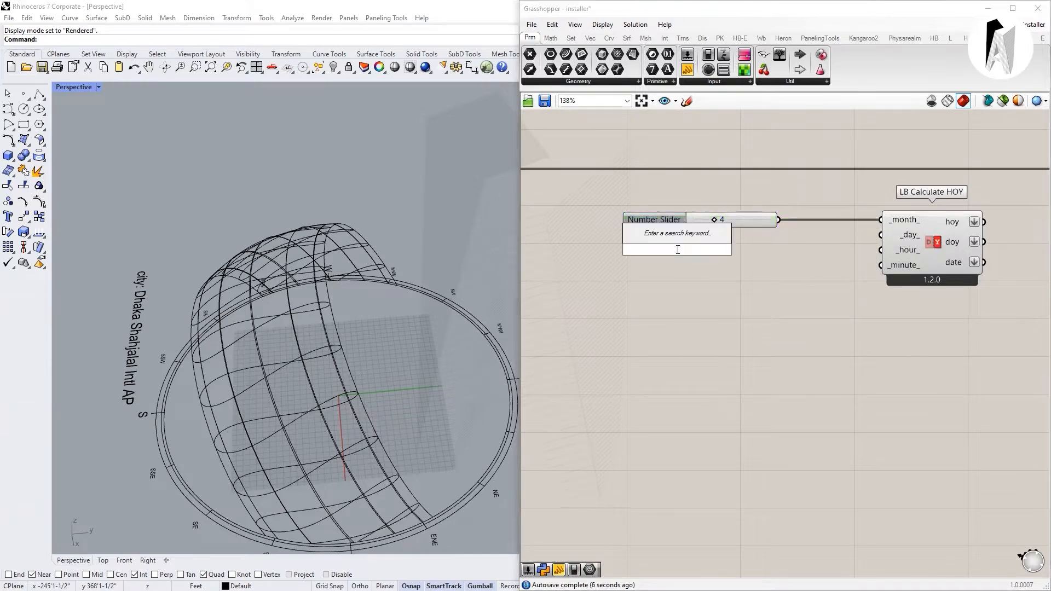
pyautogui.write('1..31')
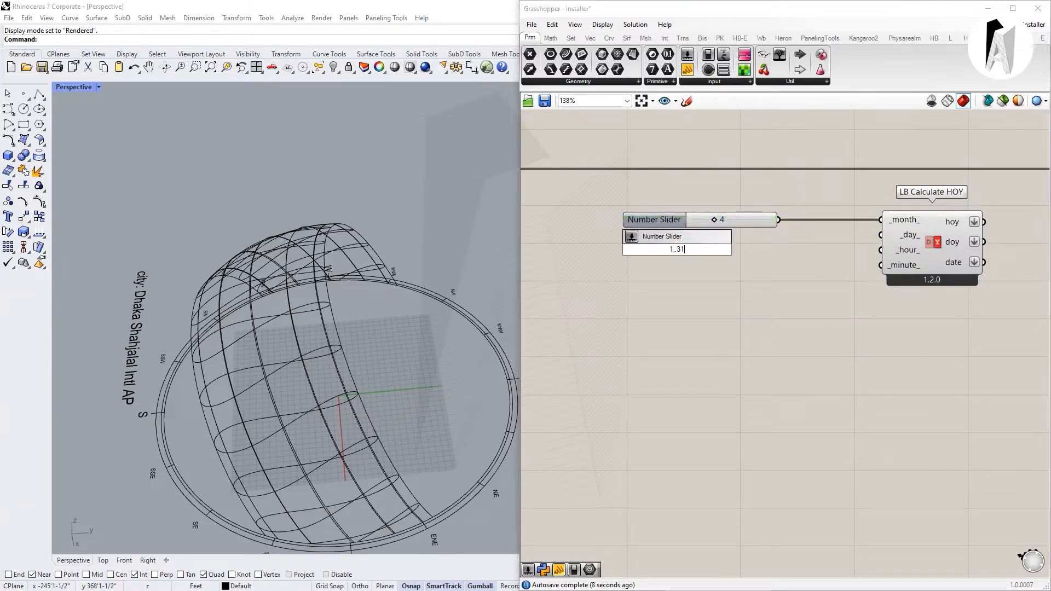
pyautogui.press('Return')
pyautogui.moveTo(756, 251); pyautogui.dragTo(870, 242)
pyautogui.moveTo(647, 254); pyautogui.dragTo(672, 247)
# Step: Add a third number slider, connect it to the _hour_ input, and place it under the day slider
pyautogui.doubleClick(634, 268)
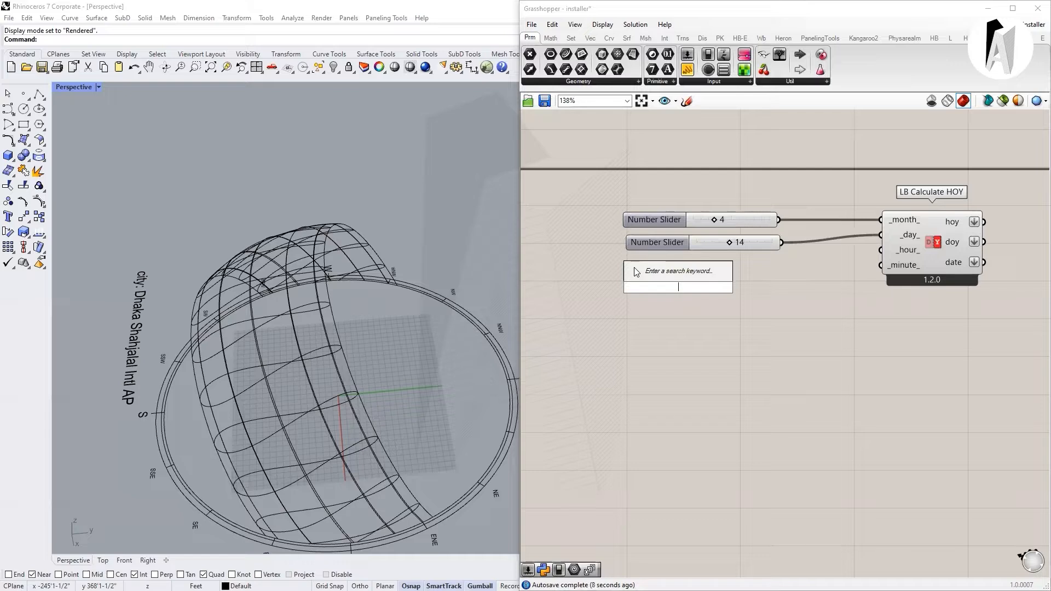
pyautogui.write('slider')
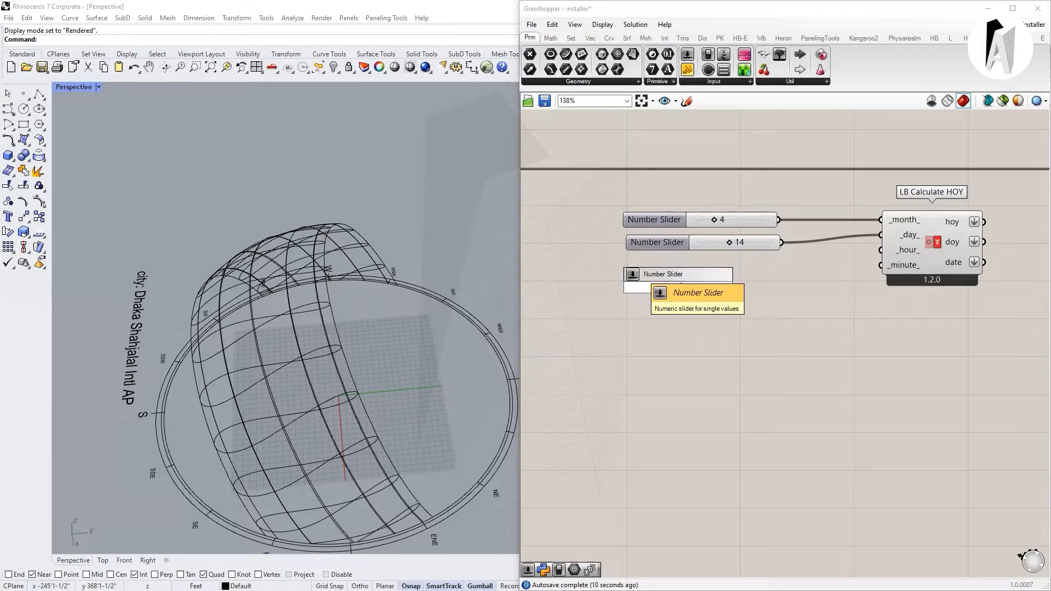
pyautogui.press('Return')
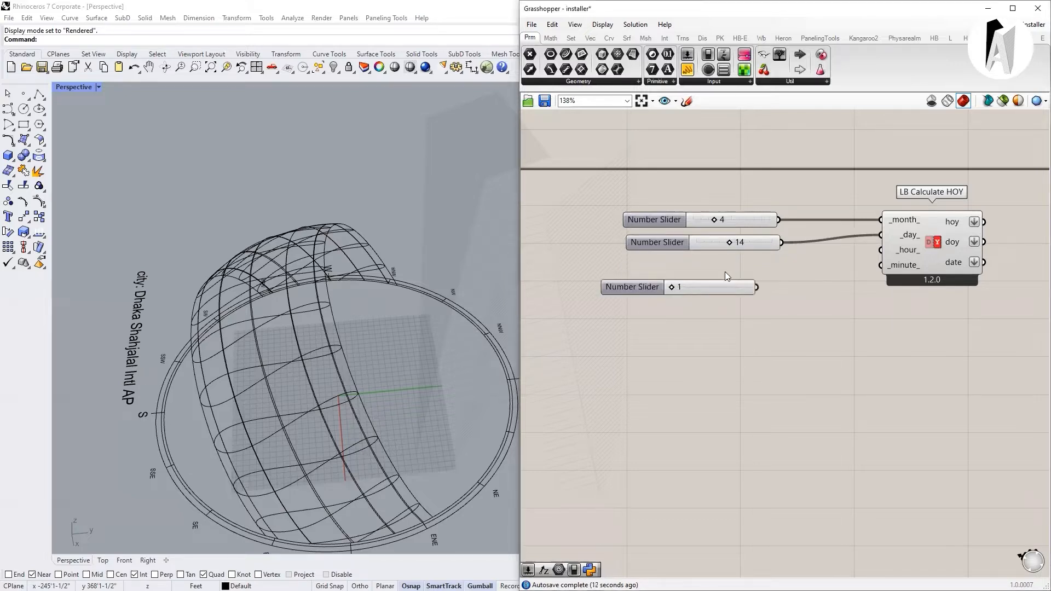
pyautogui.moveTo(757, 287); pyautogui.dragTo(875, 252)
pyautogui.moveTo(632, 290); pyautogui.dragTo(655, 272)
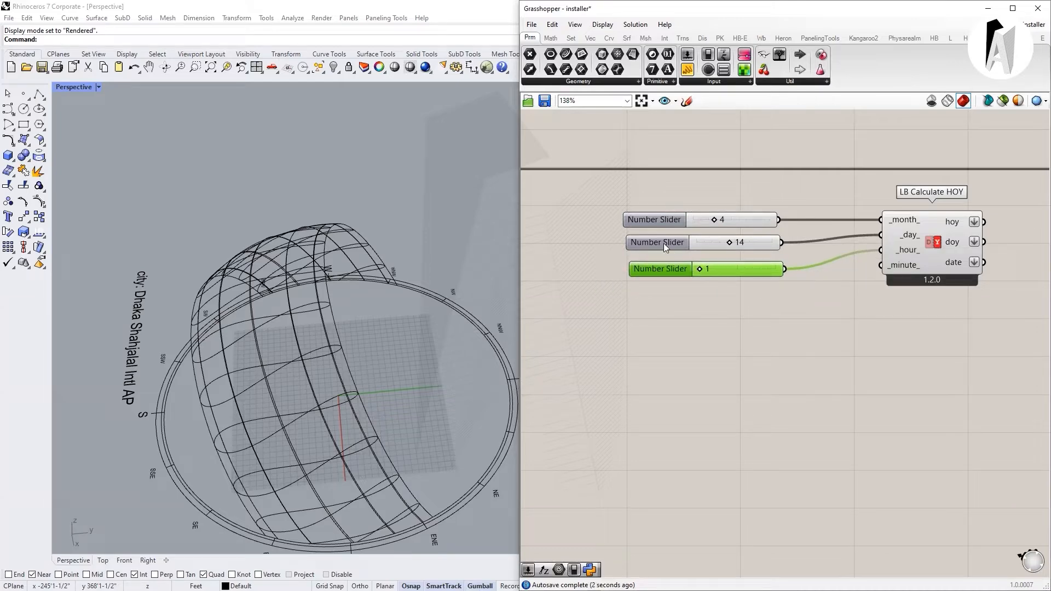
pyautogui.click(665, 247)
pyautogui.scroll(-3, 664, 248)
pyautogui.scroll(2, 620, 239)
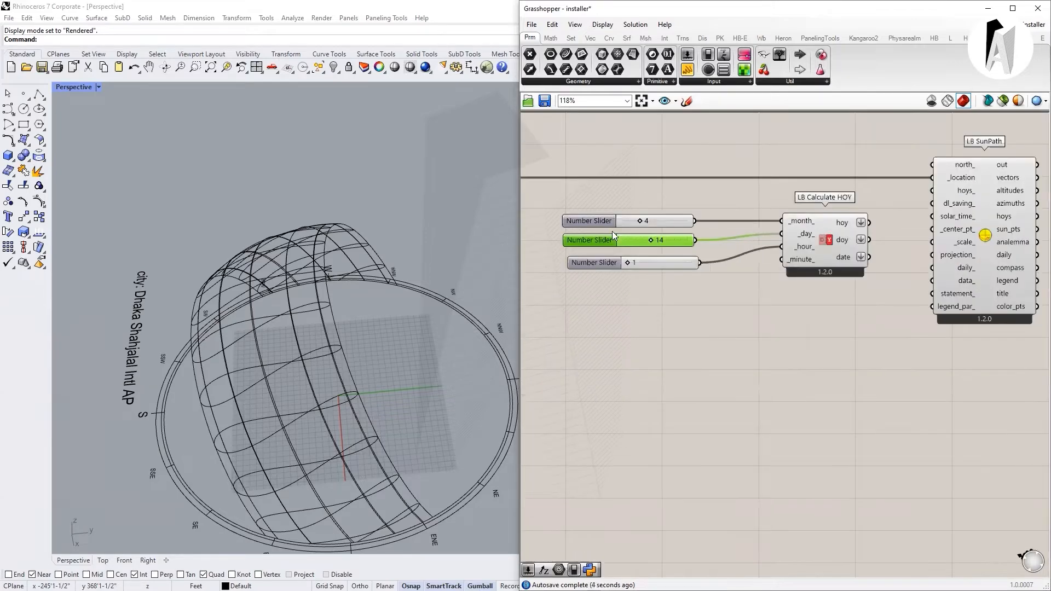
# Step: Set the hour slider to 12 and the month slider to 5
pyautogui.scroll(3, 620, 239)
pyautogui.moveTo(637, 282); pyautogui.dragTo(691, 283)
pyautogui.click(675, 318)
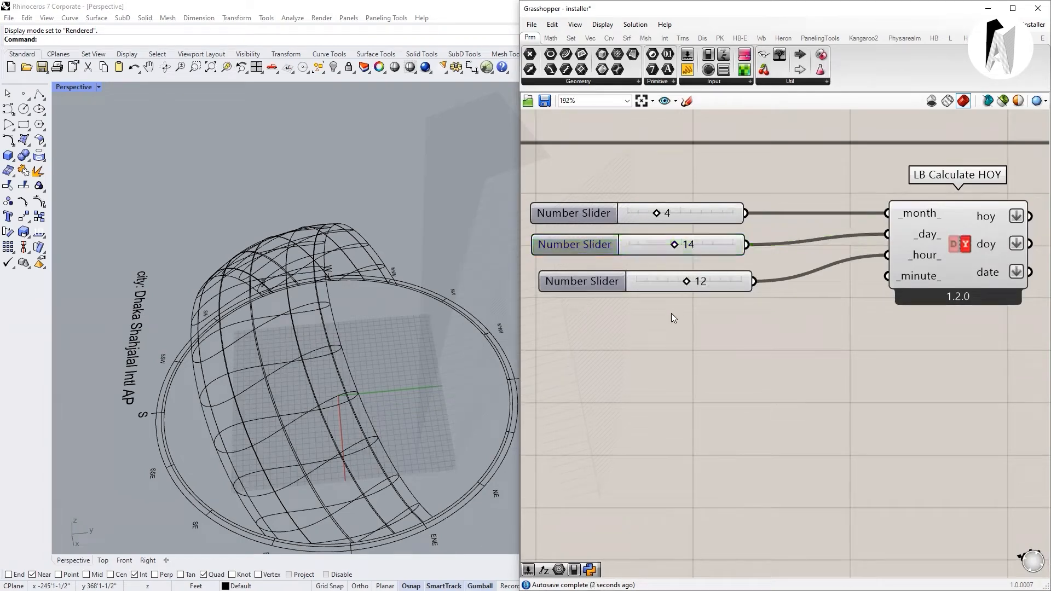
pyautogui.scroll(-4, 676, 318)
pyautogui.scroll(4, 638, 274)
pyautogui.moveTo(639, 237); pyautogui.dragTo(645, 237)
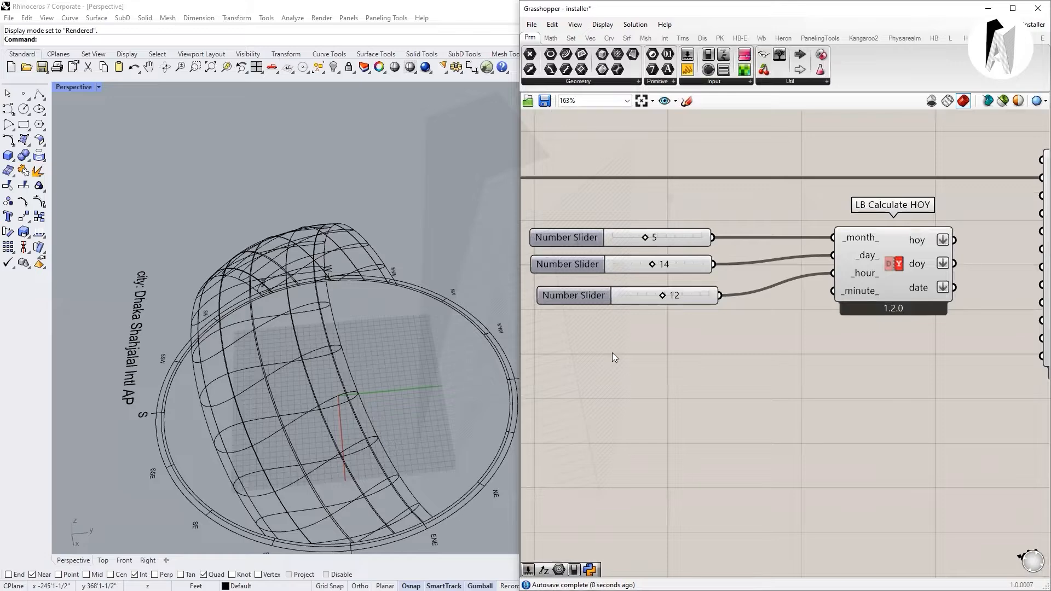
# Step: Connect the hoy output of LB Calculate HOY to the hoys_ input of LB SunPath
pyautogui.scroll(-3, 616, 357)
pyautogui.scroll(1, 761, 287)
pyautogui.moveTo(758, 278); pyautogui.dragTo(809, 249)
# Step: Examine the sun's position on the sun path dome in the Perspective viewport
pyautogui.moveTo(340, 290); pyautogui.dragTo(235, 274, button='right')
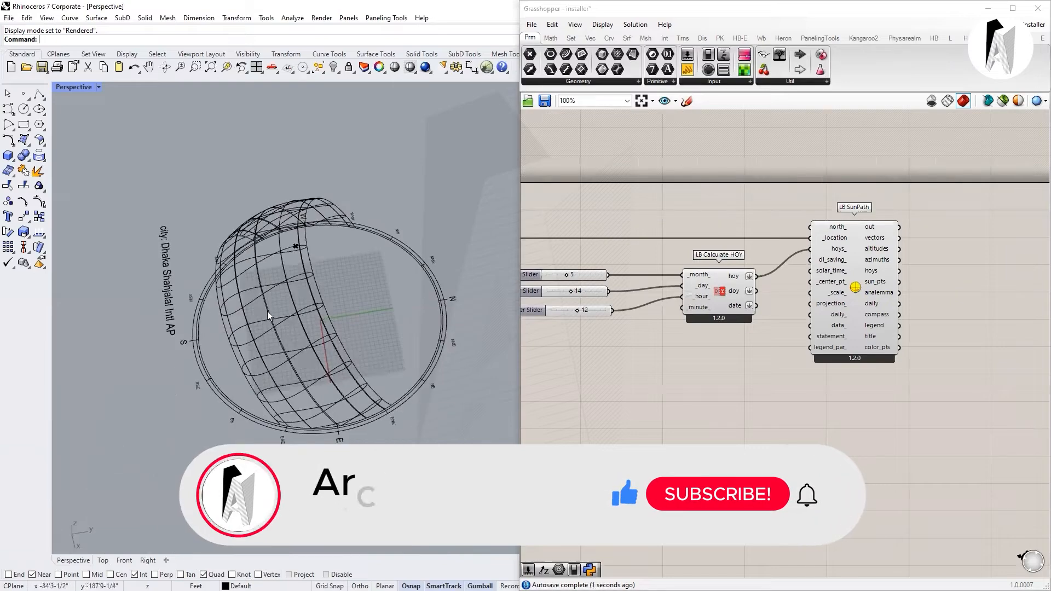
pyautogui.click(855, 286)
pyautogui.scroll(6, 361, 270)
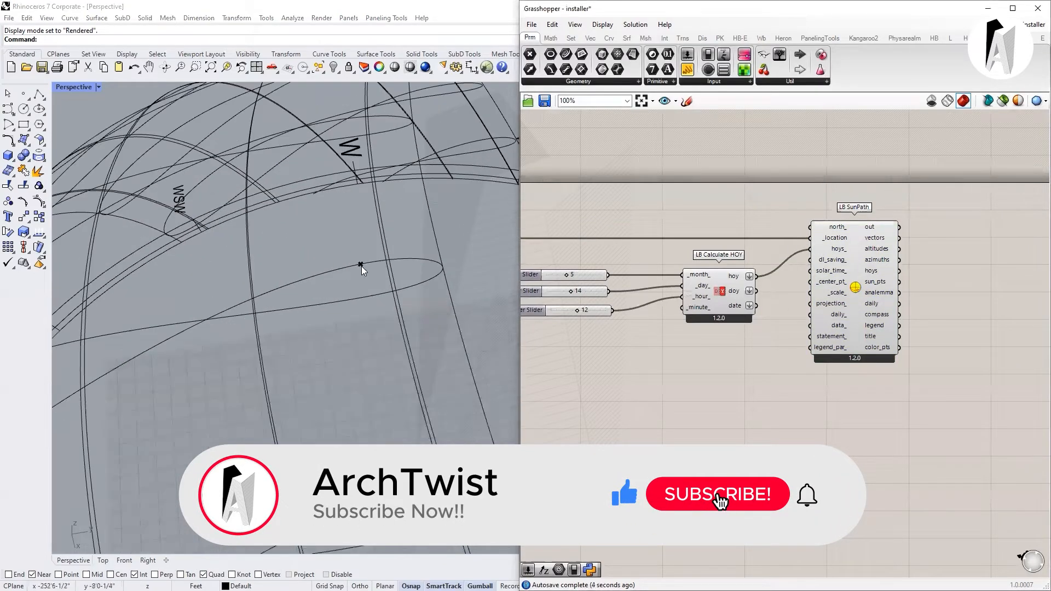
pyautogui.scroll(-3, 356, 271)
pyautogui.scroll(-5, 355, 272)
pyautogui.moveTo(354, 272); pyautogui.dragTo(323, 307, button='right')
pyautogui.scroll(6, 318, 317)
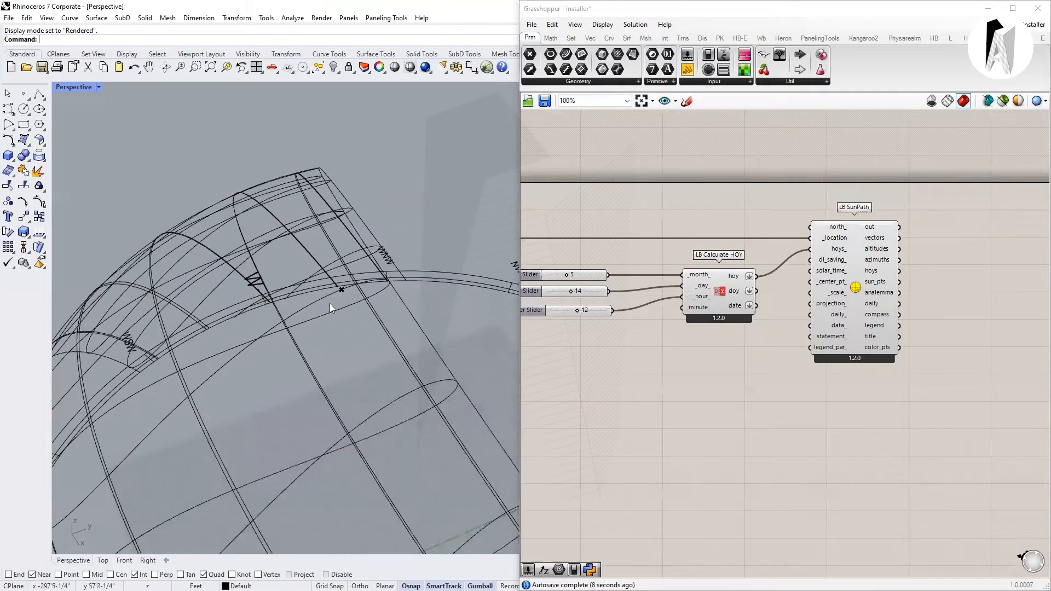
pyautogui.scroll(-6, 329, 304)
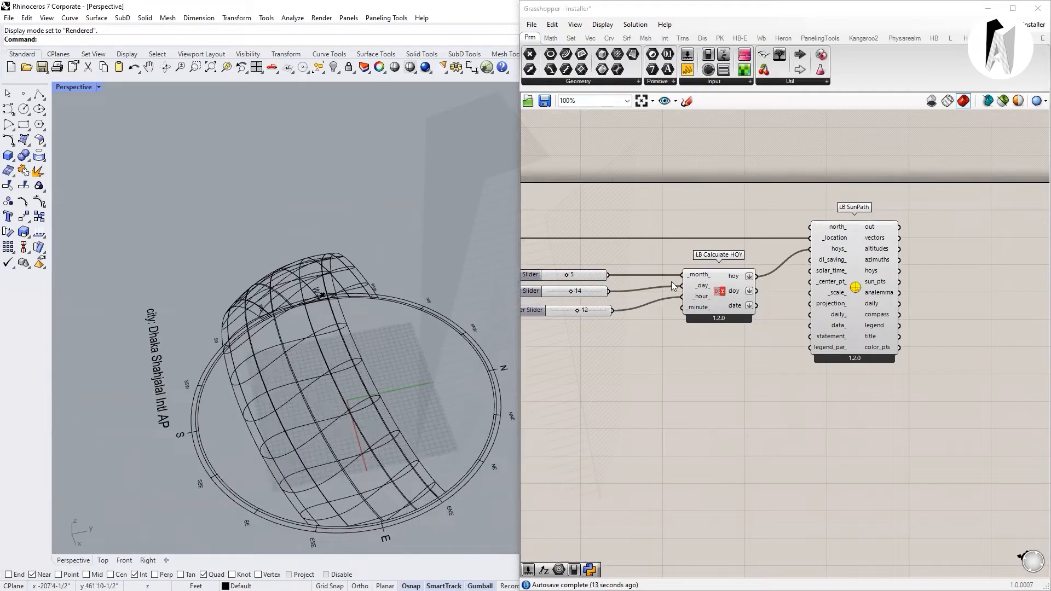
# Step: Move the day and hour sliders down away from the month slider and line them up with each other
pyautogui.scroll(4, 799, 307)
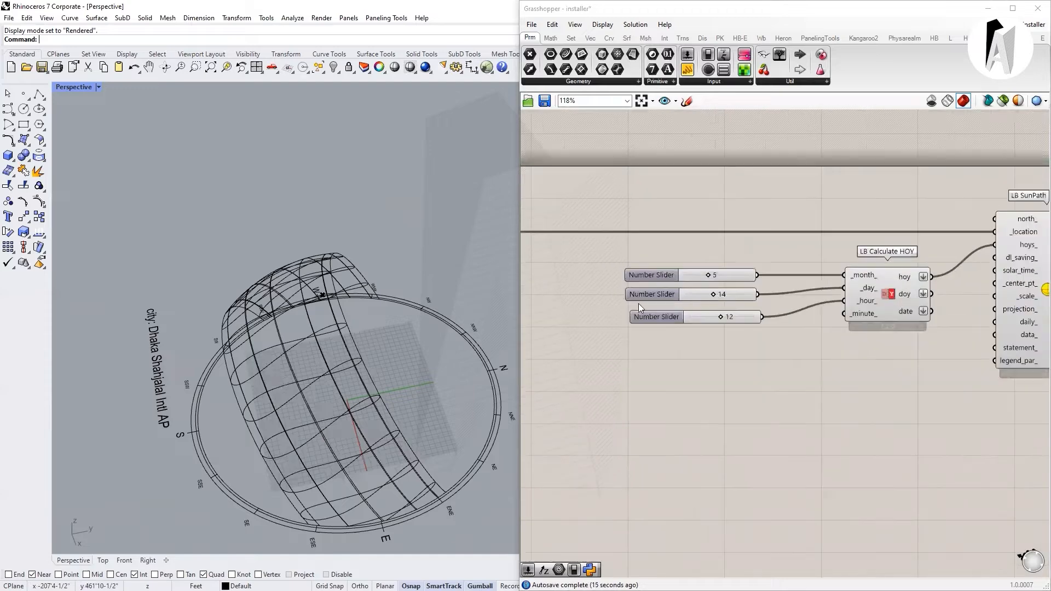
pyautogui.moveTo(662, 426); pyautogui.dragTo(562, 280)
pyautogui.scroll(-3, 736, 307)
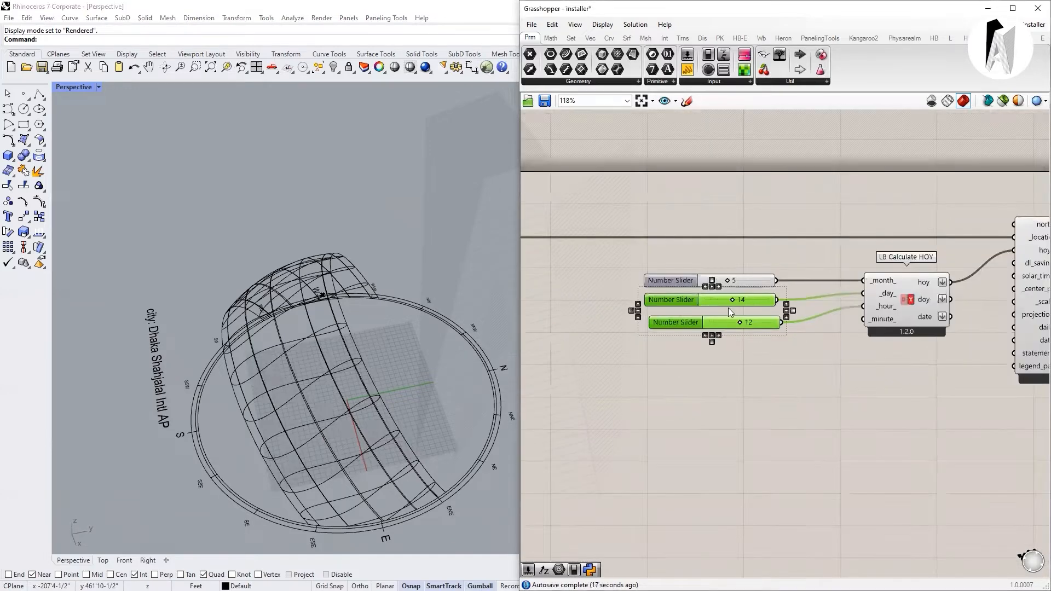
pyautogui.moveTo(681, 312); pyautogui.dragTo(677, 390)
pyautogui.click(678, 305)
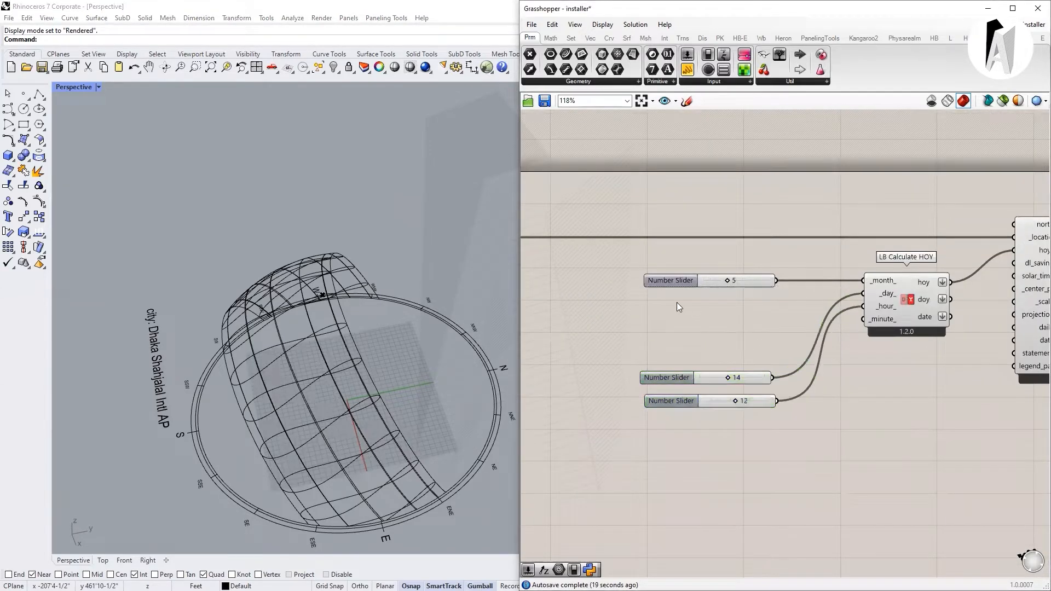
pyautogui.scroll(3, 697, 296)
pyautogui.moveTo(646, 466); pyautogui.dragTo(639, 456)
pyautogui.click(682, 334)
# Step: Move the month slider up and farther away from LB Calculate HOY to make room beneath it
pyautogui.scroll(-2, 550, 327)
pyautogui.scroll(3, 325, 305)
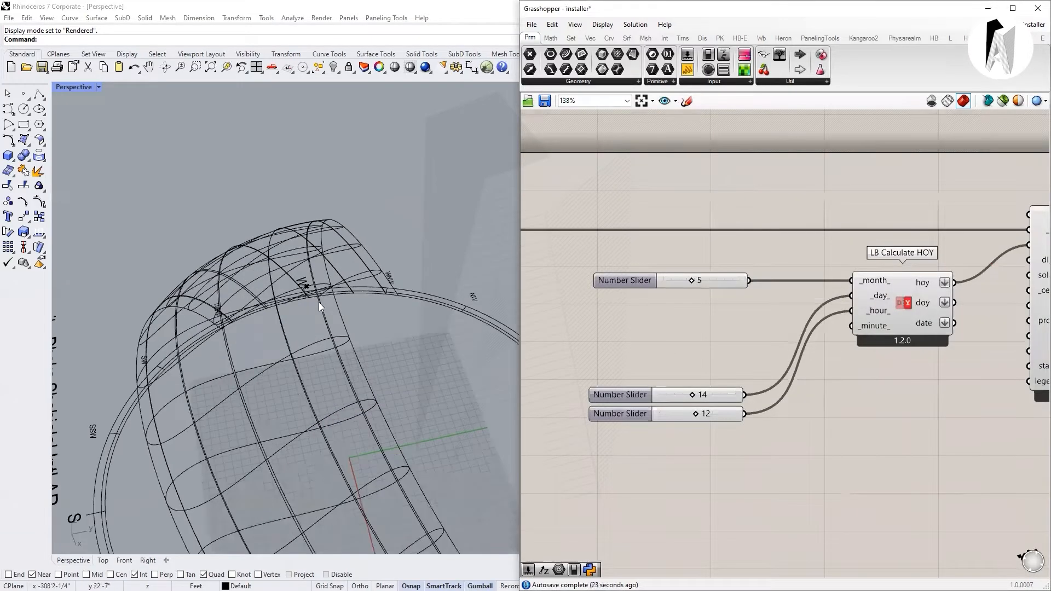
pyautogui.scroll(-3, 663, 279)
pyautogui.scroll(3, 692, 286)
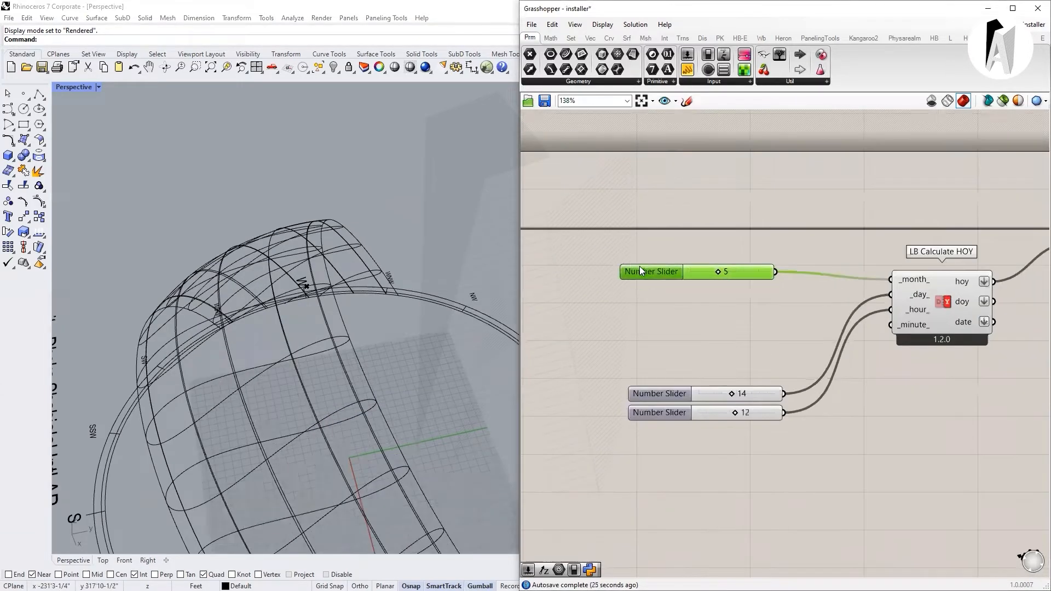
pyautogui.moveTo(644, 268); pyautogui.dragTo(617, 257)
pyautogui.click(643, 284)
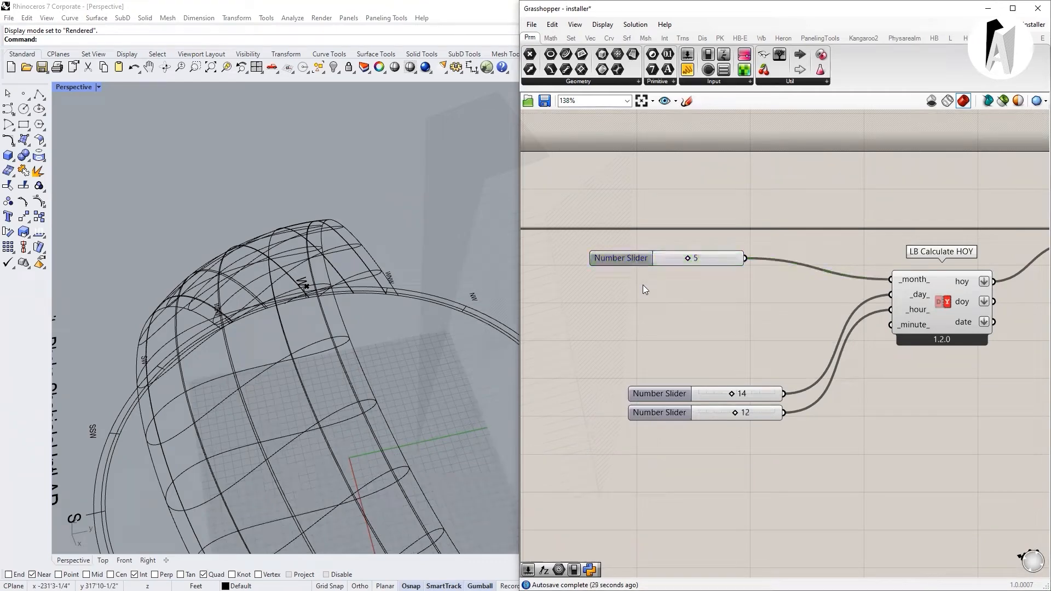
# Step: Add a Series component between the month slider and the day slider
pyautogui.doubleClick(643, 285)
pyautogui.write('series')
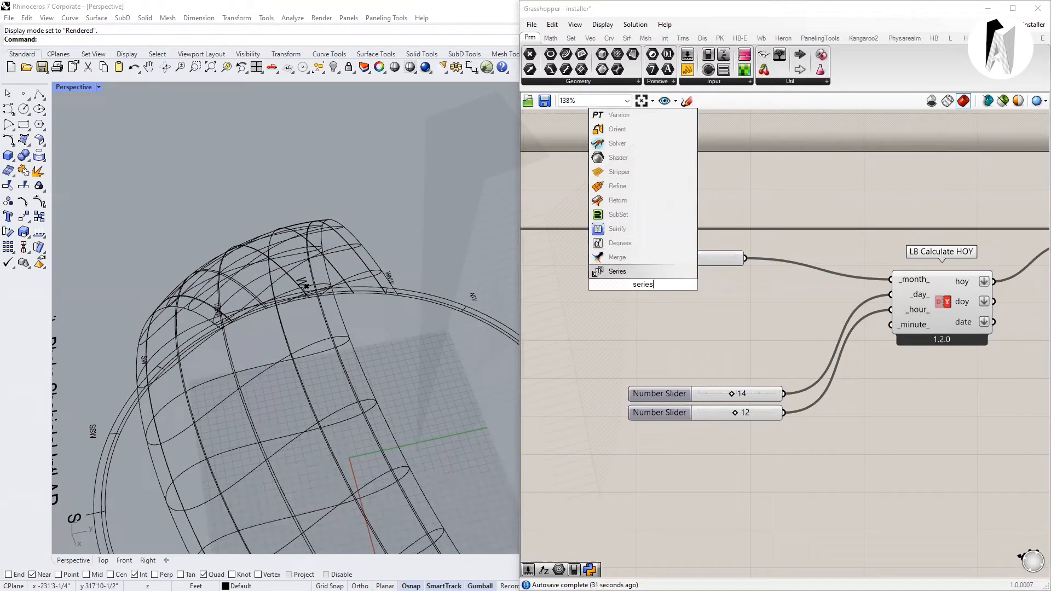
pyautogui.press('Return')
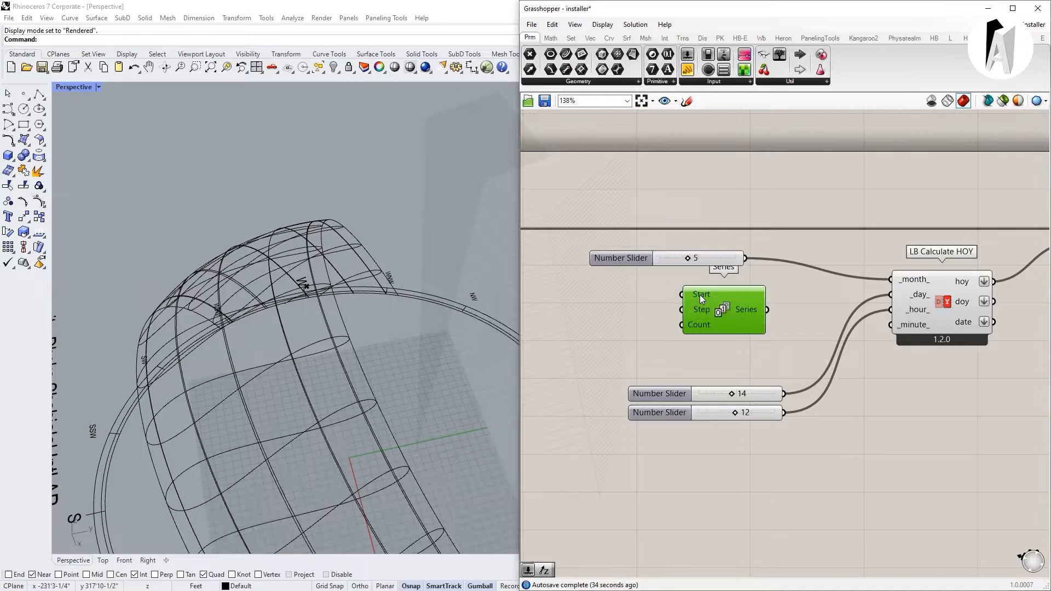
# Step: Add two Number Sliders set to 1 and wire them to the Start and Step inputs of the Series component
pyautogui.scroll(-1, 699, 294)
pyautogui.doubleClick(613, 304)
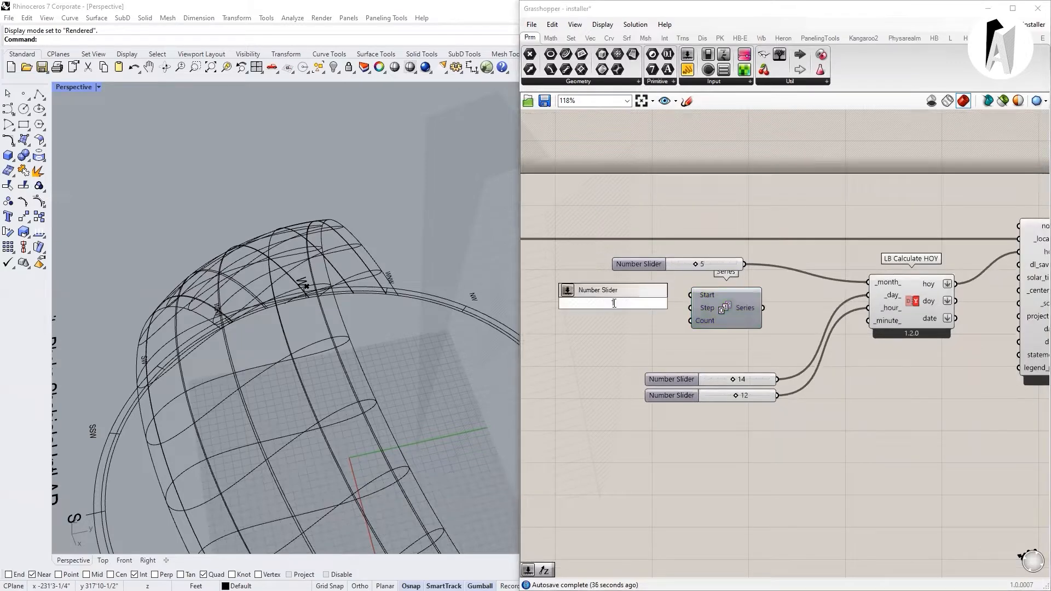
pyautogui.write('1')
pyautogui.press('Return')
pyautogui.scroll(-3, 684, 296)
pyautogui.moveTo(619, 300); pyautogui.dragTo(618, 291)
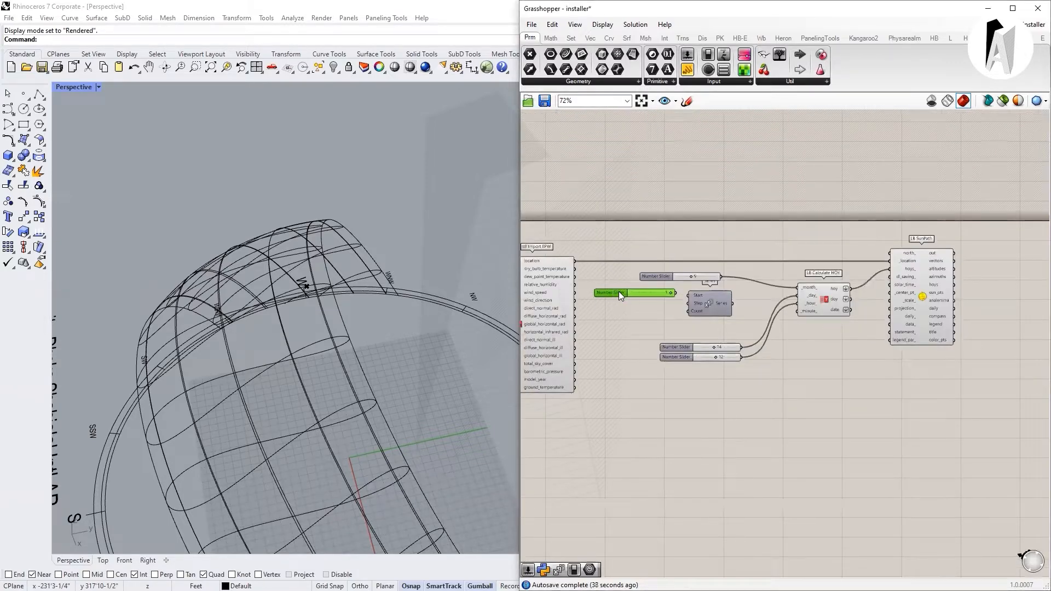
pyautogui.scroll(4, 619, 291)
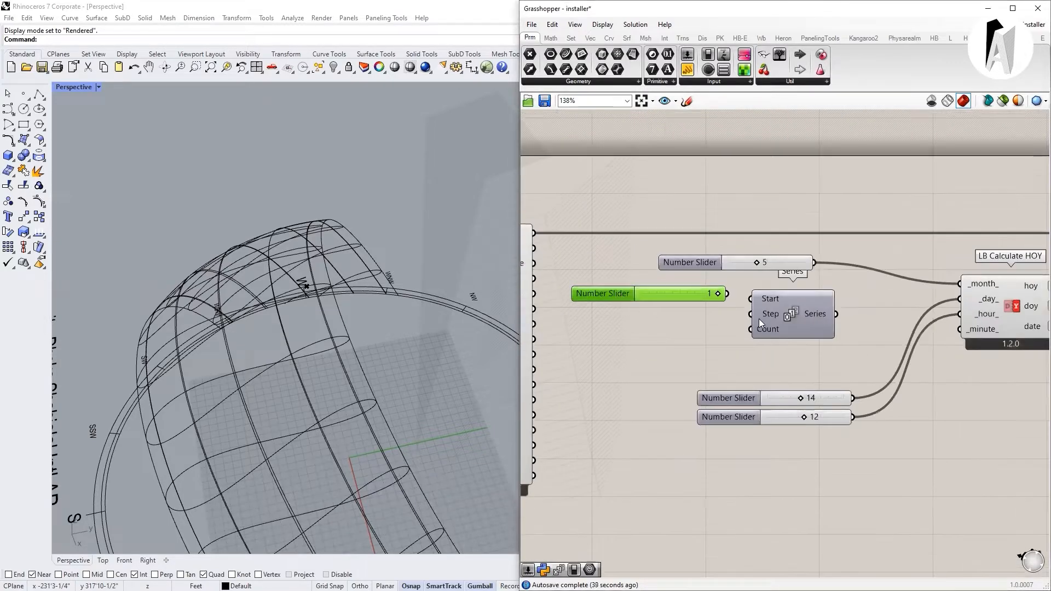
pyautogui.doubleClick(621, 312)
pyautogui.write('1')
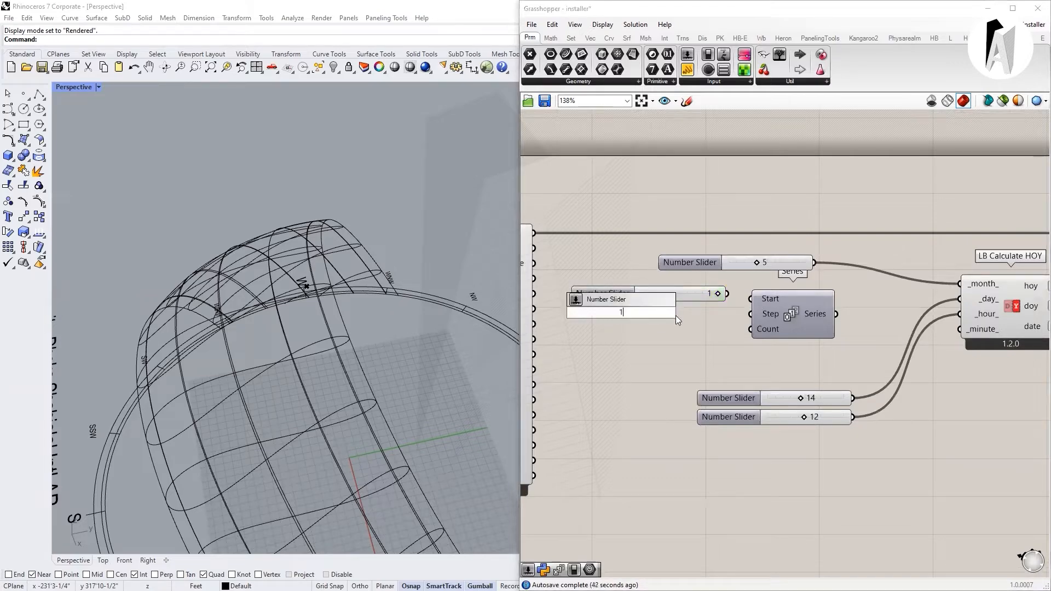
pyautogui.press('Return')
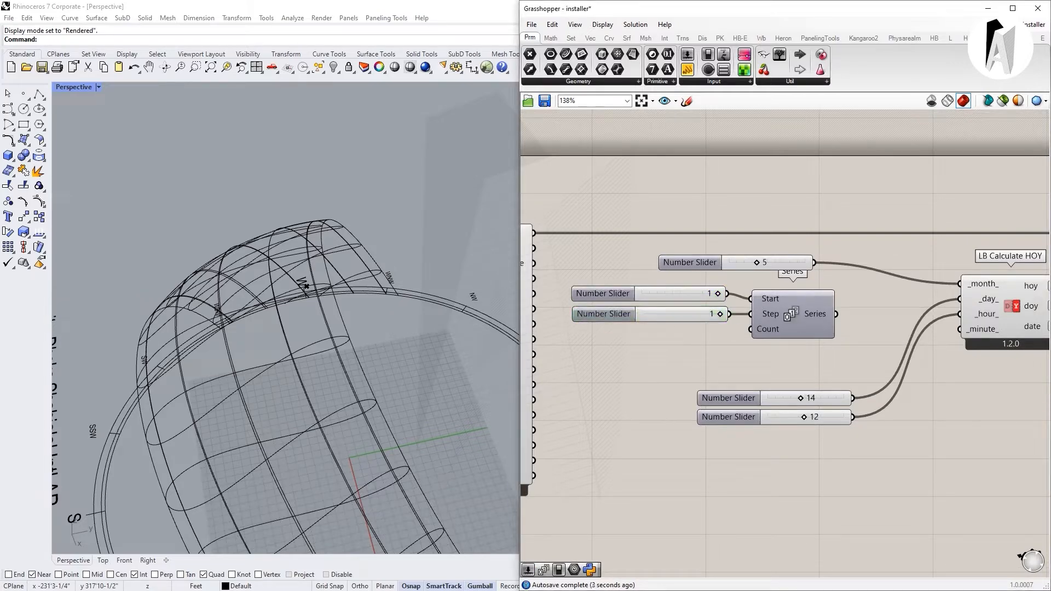
# Step: Add a Number Slider set to 12 and wire it to the Series component's Count input
pyautogui.doubleClick(651, 349)
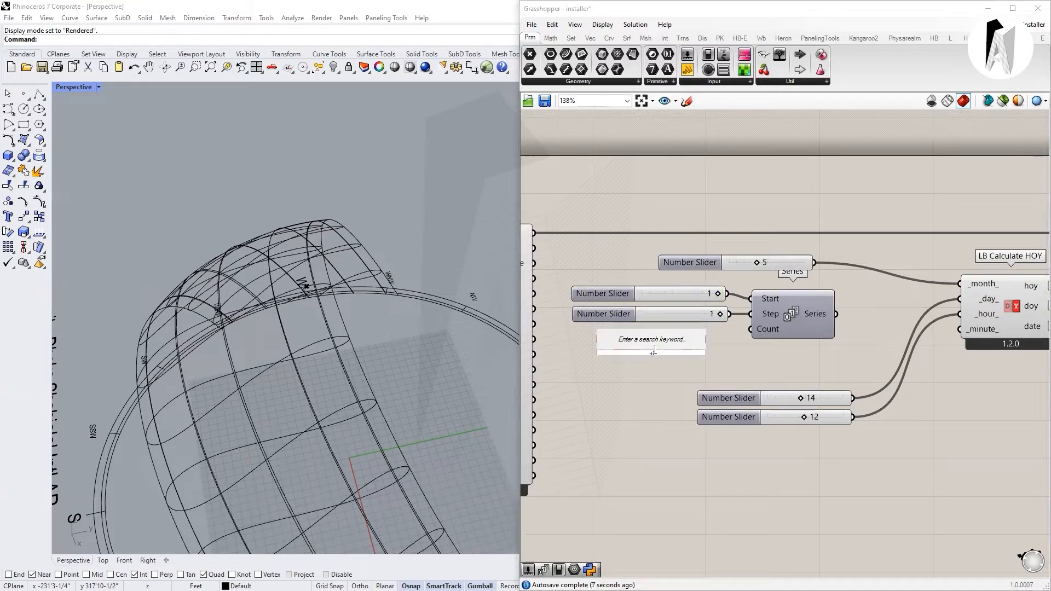
pyautogui.write('12')
pyautogui.press('Return')
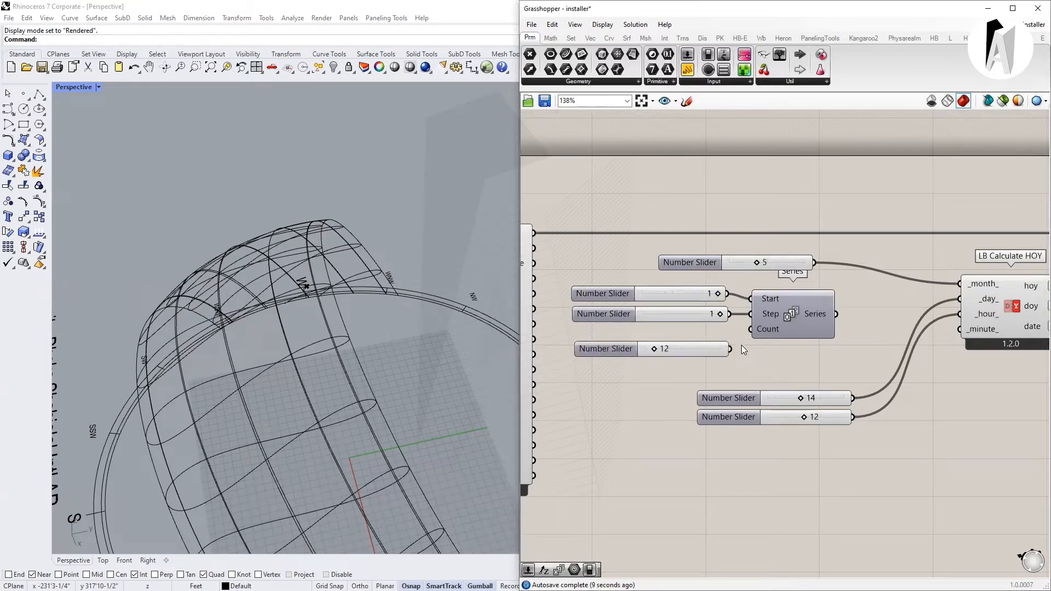
pyautogui.moveTo(750, 337); pyautogui.dragTo(750, 330)
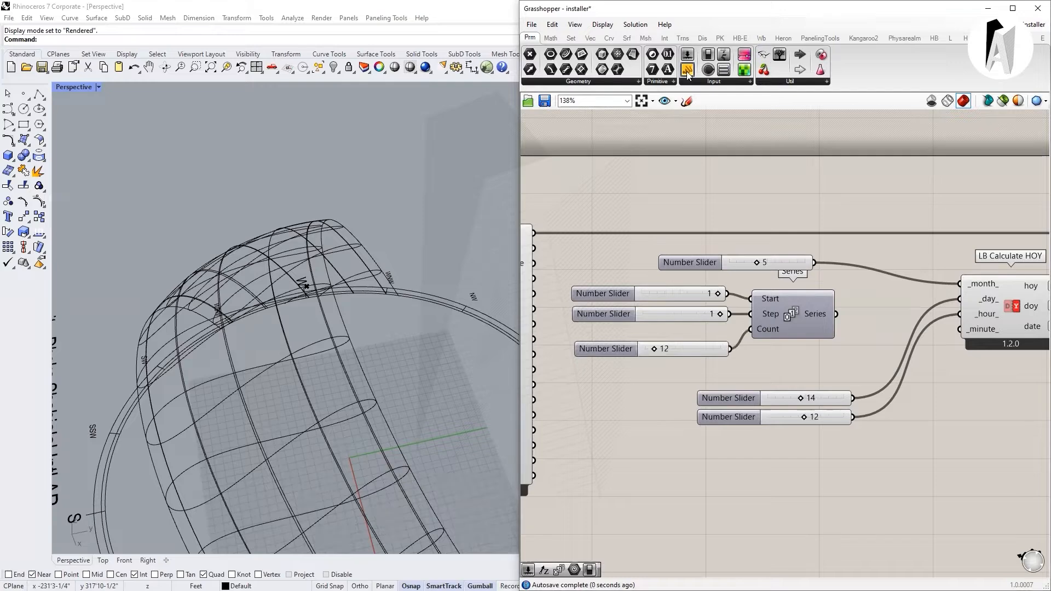
# Step: Inspect the Series output in a temporary Panel enlarged to show the full list, and delete the Panel
pyautogui.click(914, 179)
pyautogui.moveTo(836, 314); pyautogui.dragTo(854, 177)
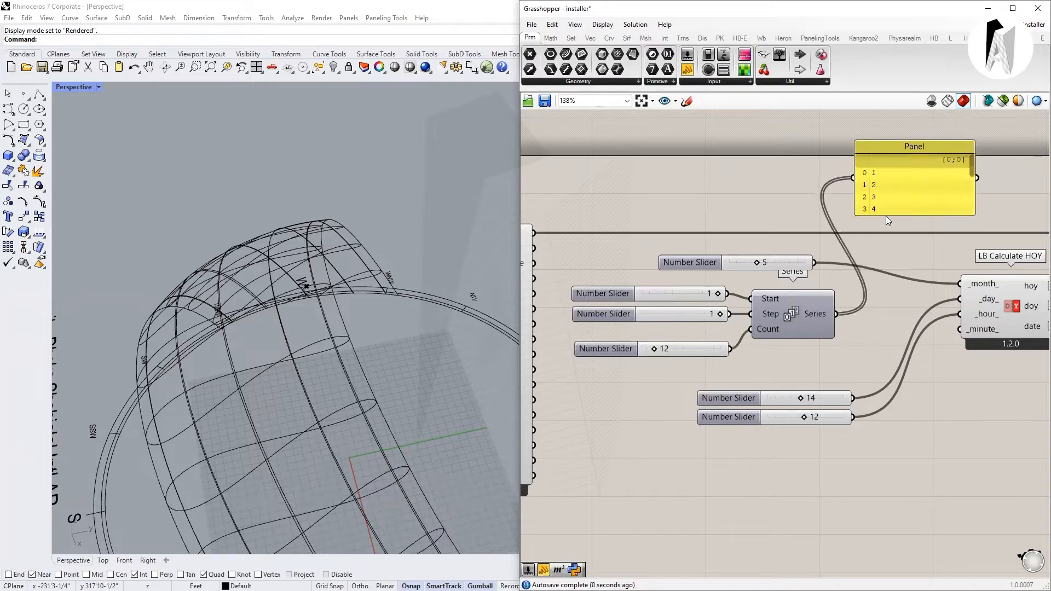
pyautogui.moveTo(898, 212); pyautogui.dragTo(898, 376)
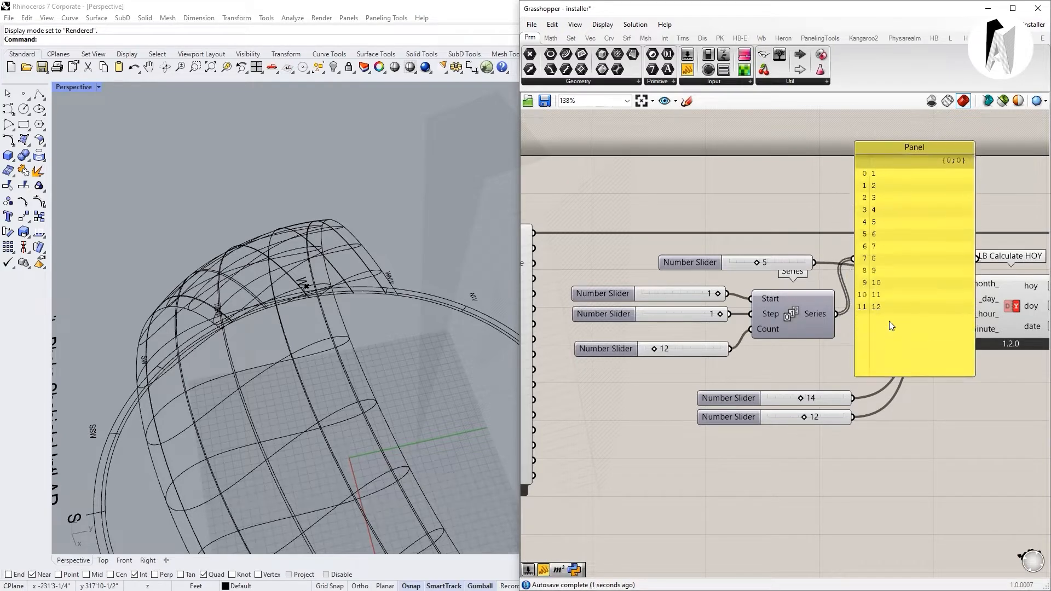
pyautogui.click(943, 151)
pyautogui.press('Delete')
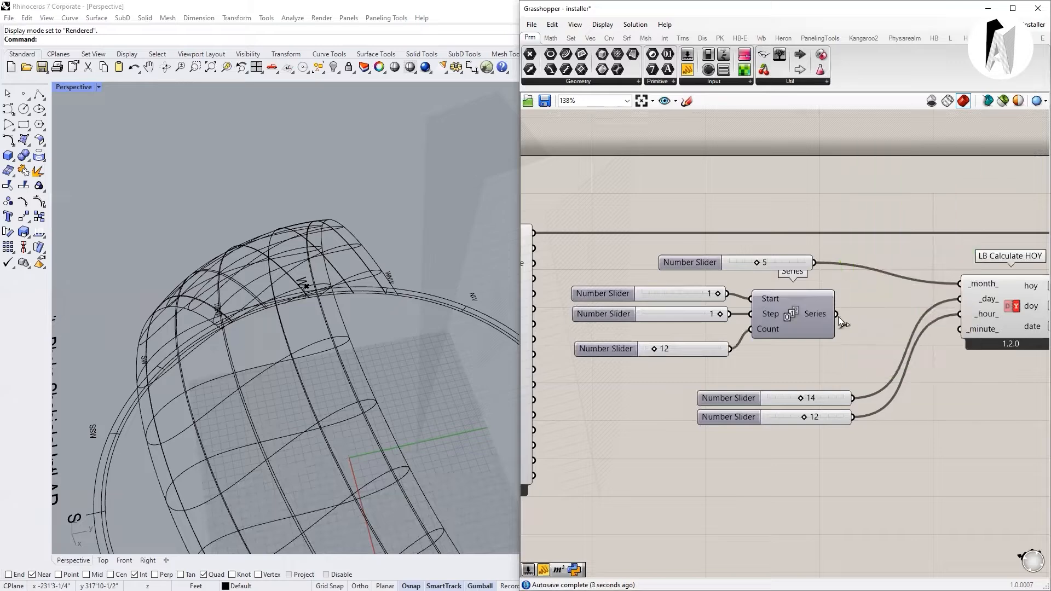
# Step: Wire the Series output to the _month_ input of LB Calculate HOY and examine the suns on the sun path
pyautogui.moveTo(930, 281); pyautogui.dragTo(959, 284)
pyautogui.moveTo(271, 314); pyautogui.dragTo(332, 338, button='right')
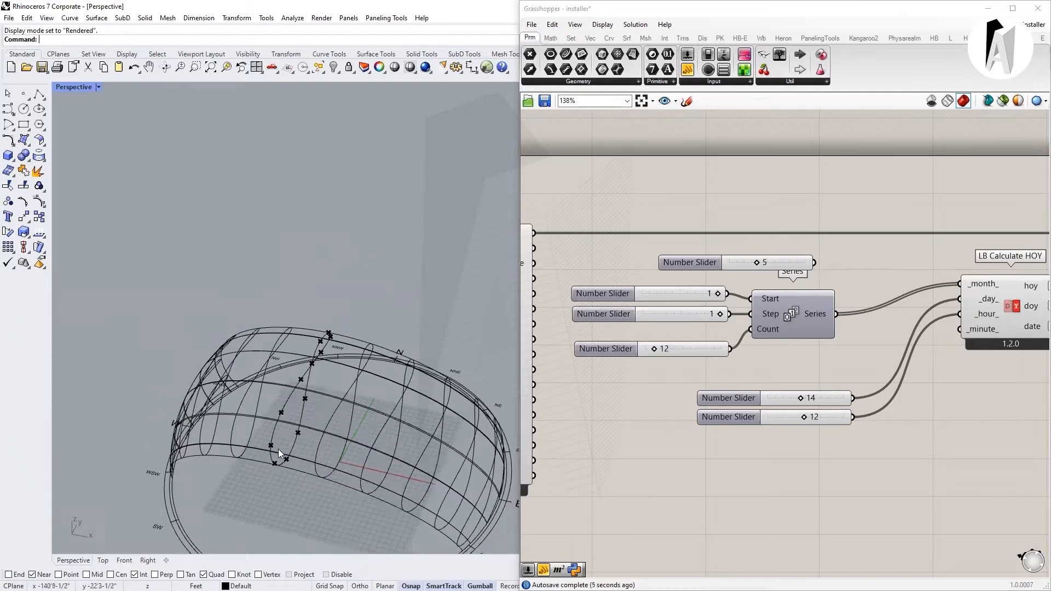
pyautogui.moveTo(496, 289); pyautogui.dragTo(384, 311, button='right')
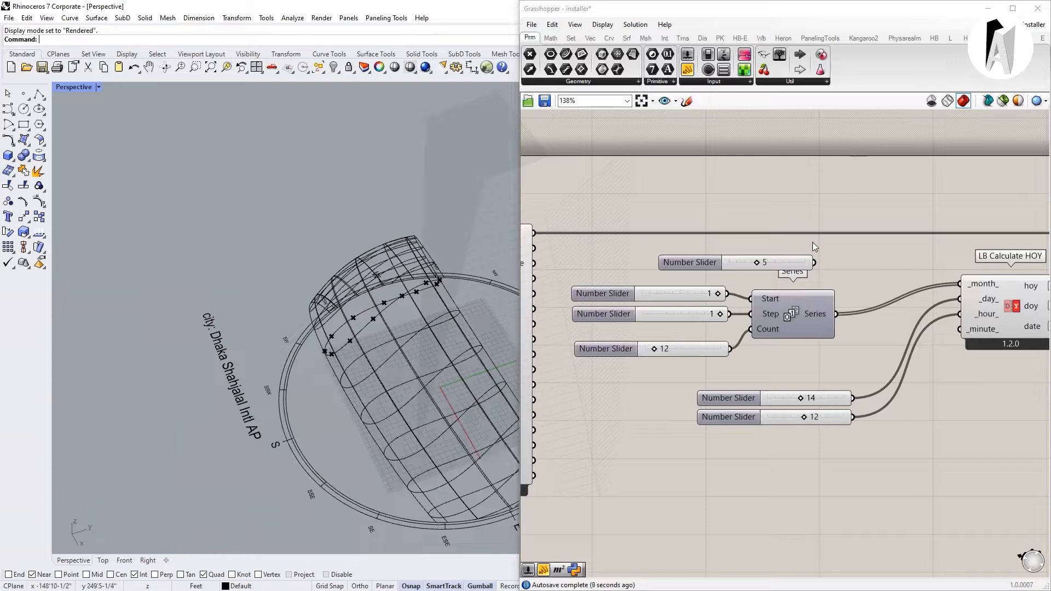
# Step: Delete the disconnected month slider above the Series component
pyautogui.scroll(-3, 796, 300)
pyautogui.scroll(3, 796, 298)
pyautogui.click(780, 277)
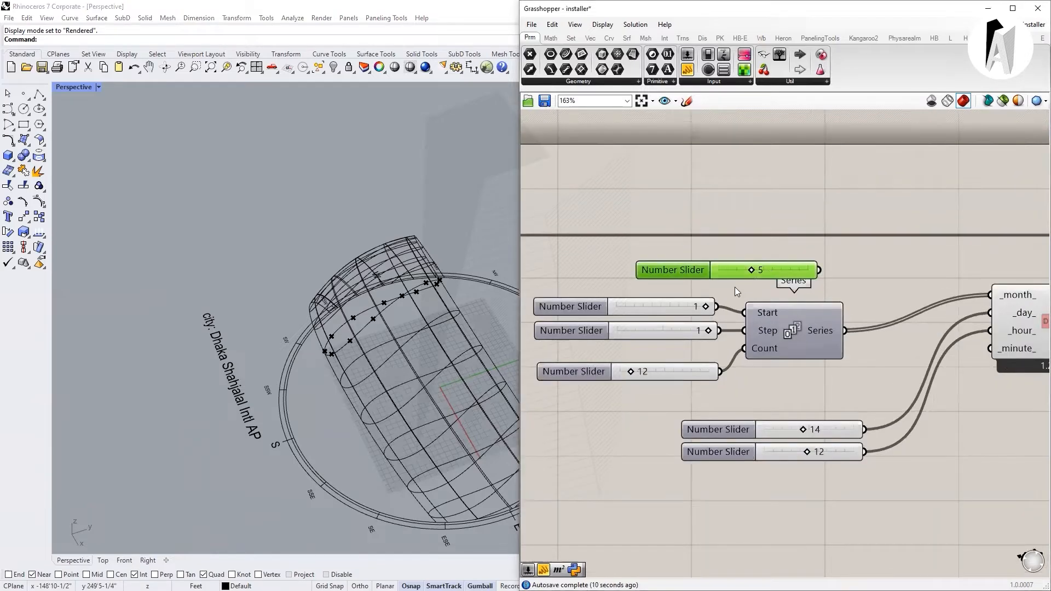
pyautogui.press('Delete')
# Step: Try the Series Count slider at 9 and at 20 to test different numbers of months
pyautogui.scroll(-3, 742, 277)
pyautogui.scroll(3, 745, 273)
pyautogui.moveTo(595, 362); pyautogui.dragTo(590, 362)
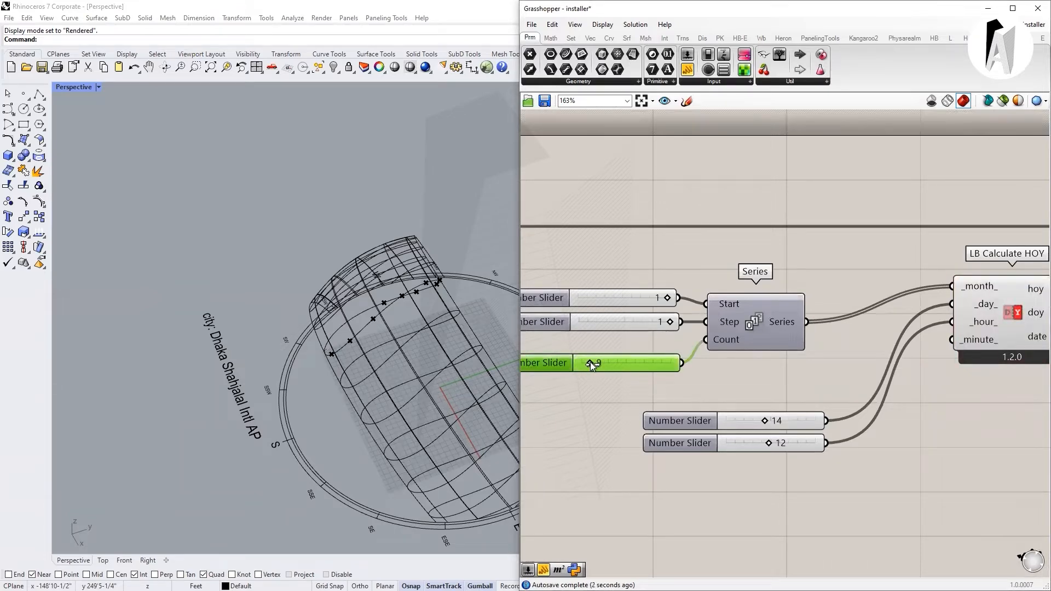
pyautogui.scroll(-3, 664, 355)
pyautogui.scroll(4, 631, 350)
pyautogui.moveTo(635, 353); pyautogui.dragTo(666, 353)
pyautogui.click(669, 383)
pyautogui.scroll(-5, 662, 372)
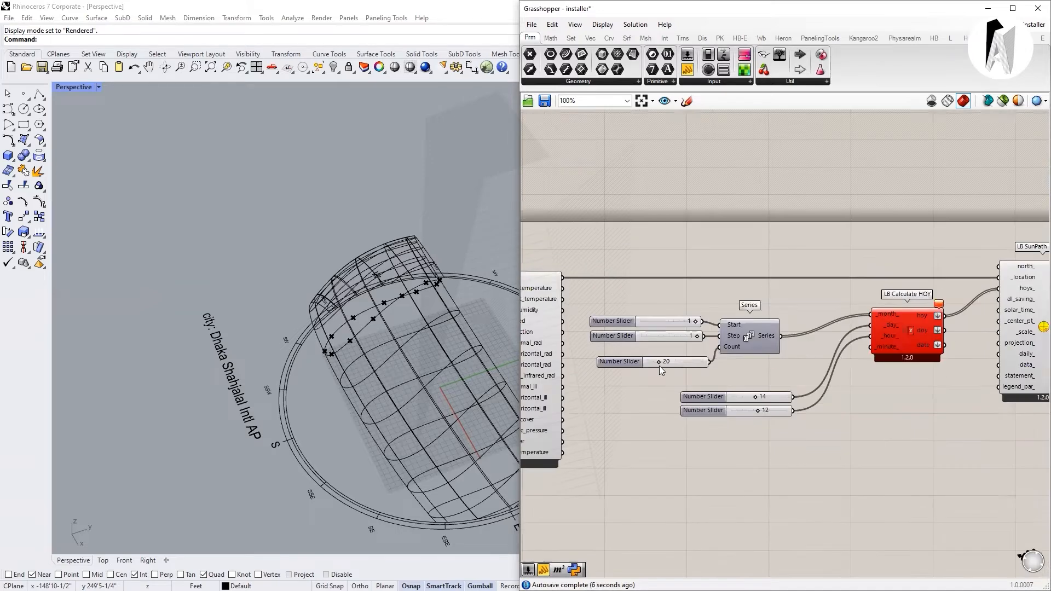
# Step: Set the Series Count slider to 12
pyautogui.scroll(4, 904, 330)
pyautogui.scroll(-3, 758, 368)
pyautogui.moveTo(686, 376); pyautogui.dragTo(775, 377, button='right')
pyautogui.scroll(1, 775, 377)
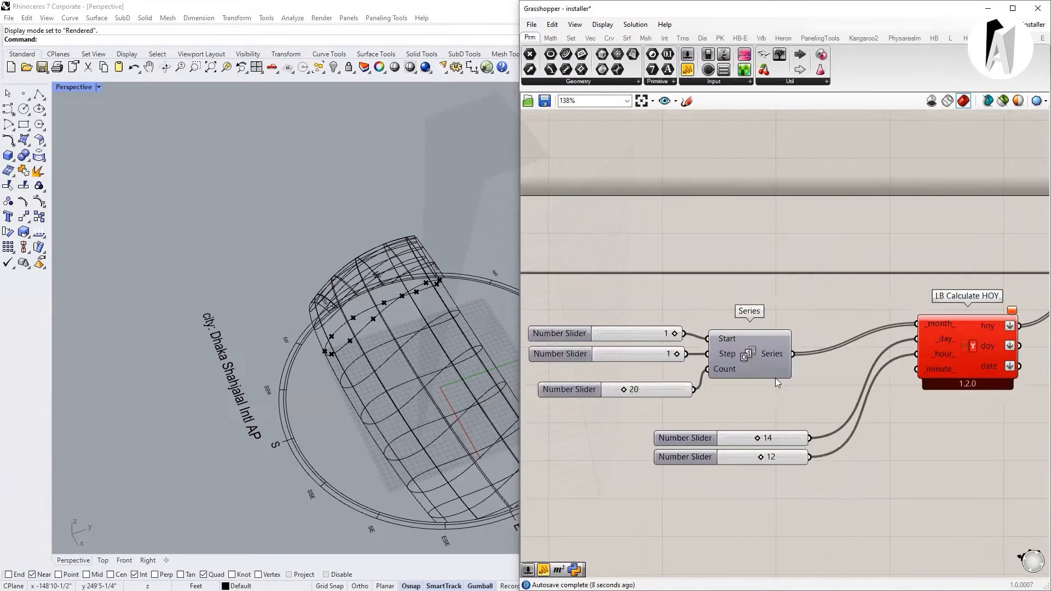
pyautogui.scroll(4, 619, 392)
pyautogui.moveTo(629, 386); pyautogui.dragTo(617, 386)
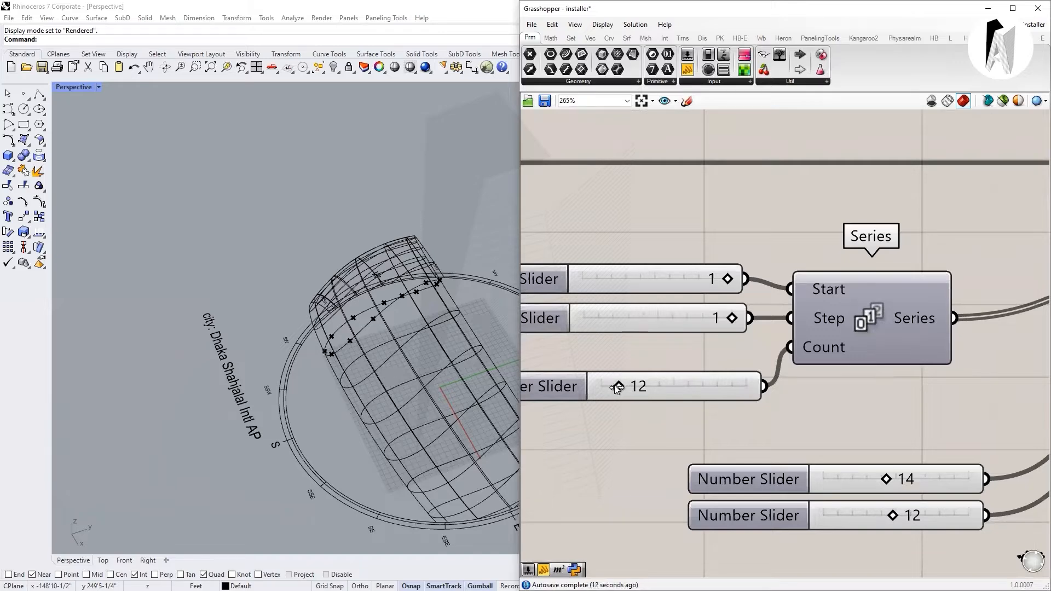
pyautogui.scroll(-4, 687, 285)
pyautogui.scroll(-1, 791, 238)
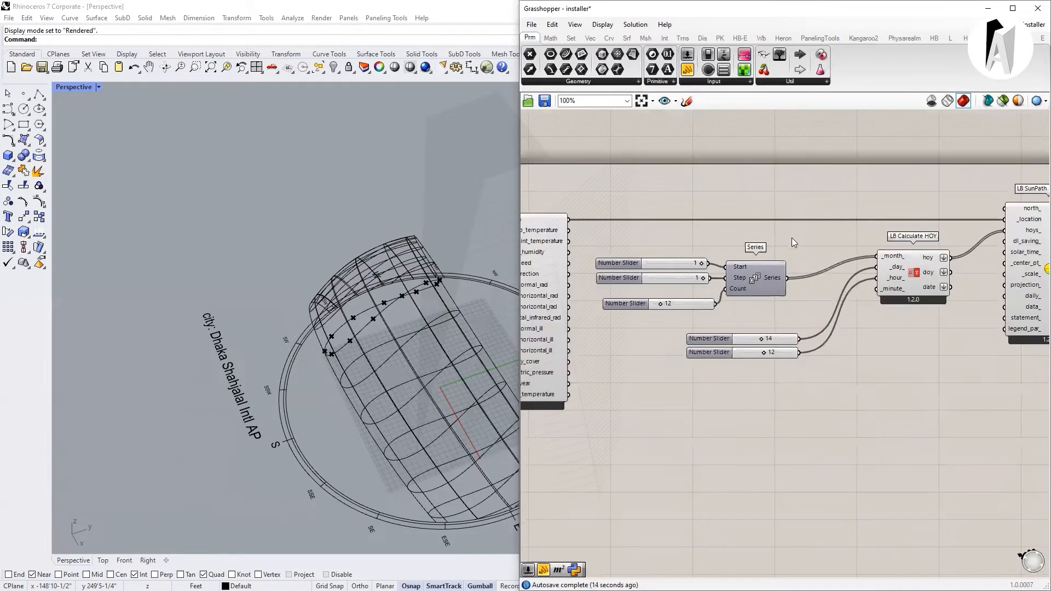
# Step: Add an LB Analysis Period component and place it below the day and hour sliders
pyautogui.click(1032, 38)
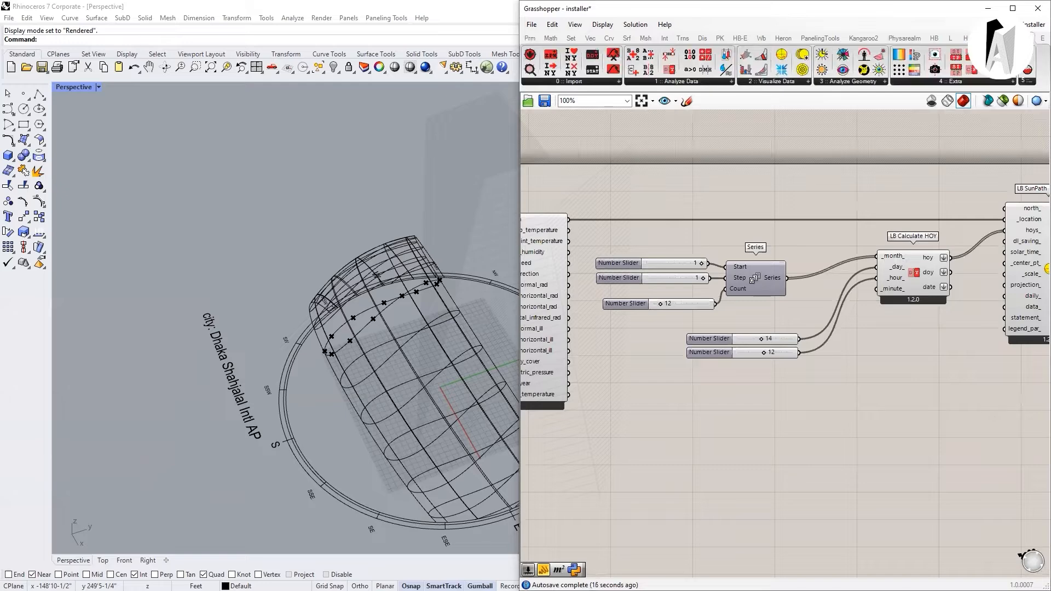
pyautogui.click(684, 83)
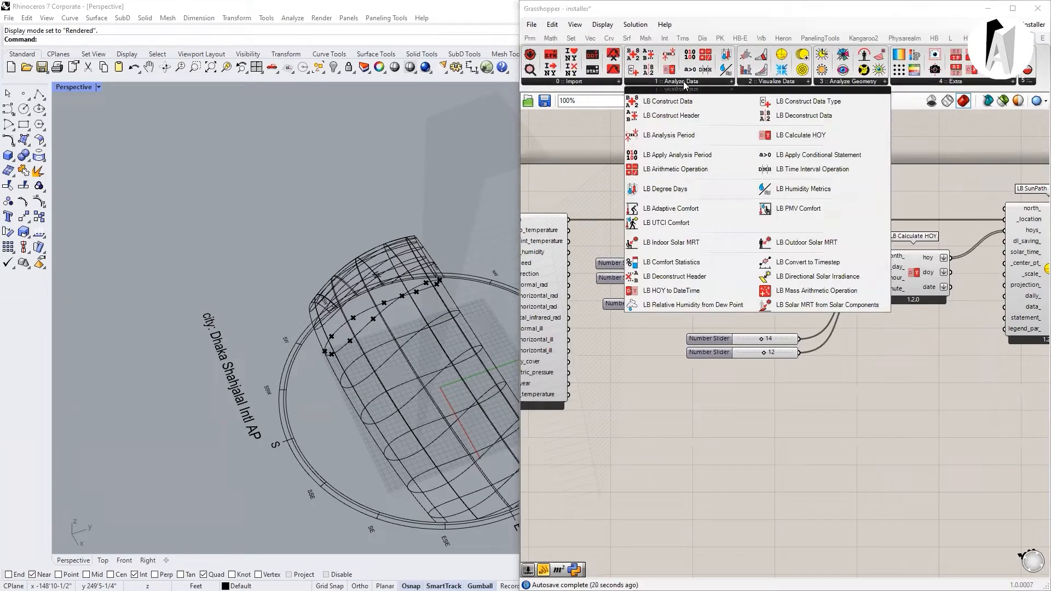
pyautogui.click(668, 135)
pyautogui.click(731, 388)
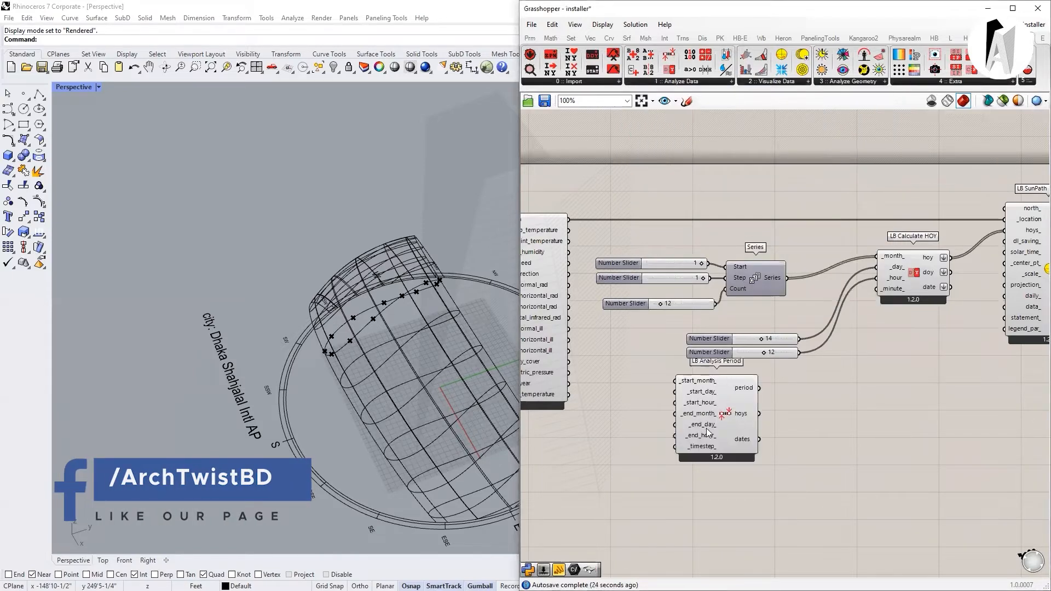
pyautogui.moveTo(707, 432); pyautogui.dragTo(758, 475)
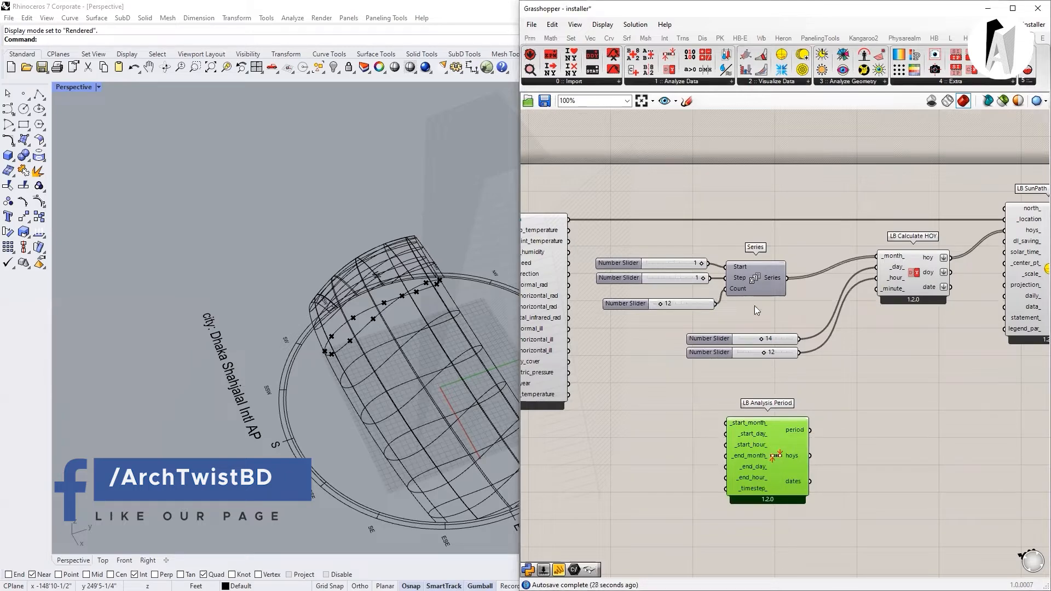
# Step: Replace the Series component and its three sliders with one Number Slider set to 4, wired to LB Calculate HOY's _month_ input
pyautogui.moveTo(774, 315); pyautogui.dragTo(661, 236)
pyautogui.press('Delete')
pyautogui.doubleClick(687, 282)
pyautogui.write('4')
pyautogui.press('Return')
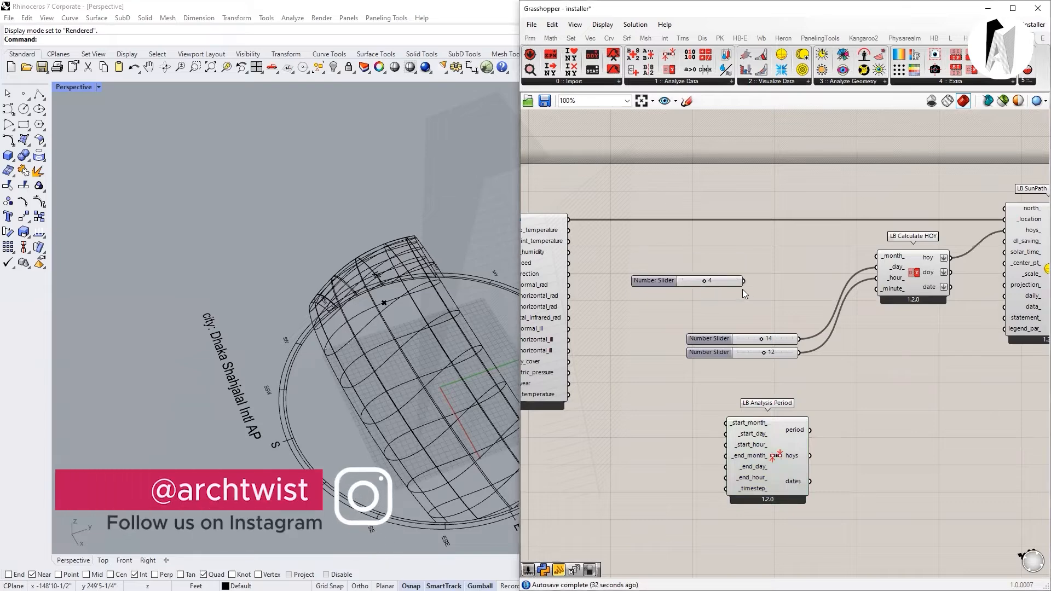
pyautogui.moveTo(744, 281); pyautogui.dragTo(877, 256)
pyautogui.click(887, 263)
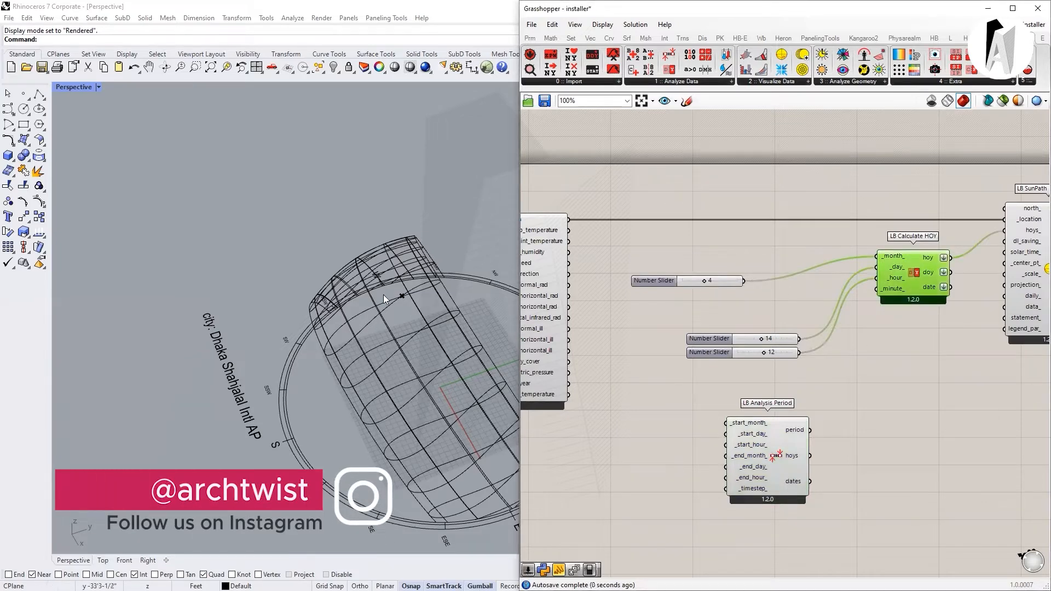
pyautogui.scroll(3, 383, 294)
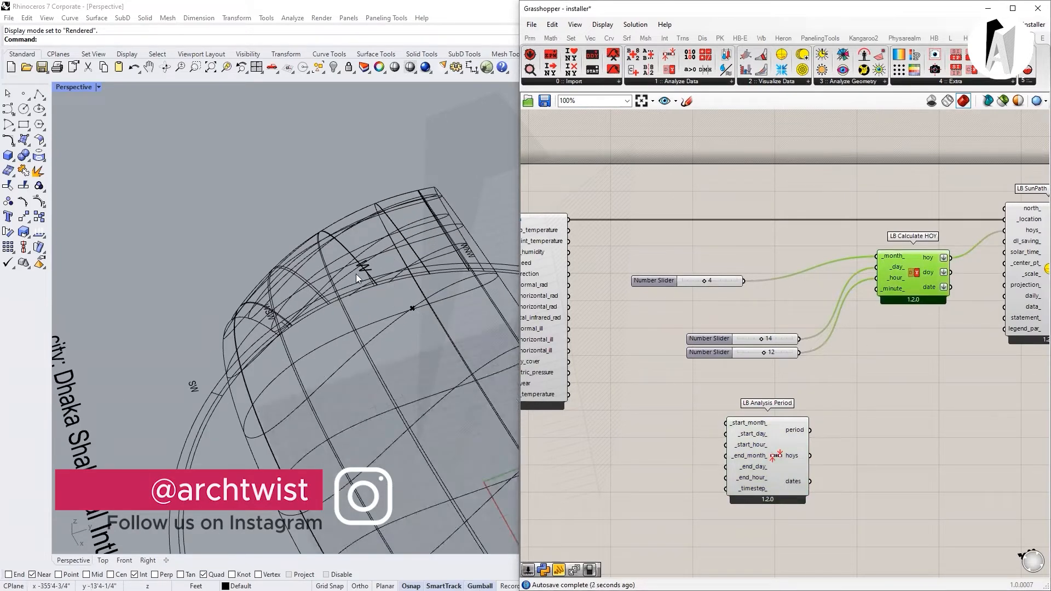
pyautogui.scroll(-3, 728, 284)
pyautogui.scroll(3, 815, 353)
# Step: Move LB Analysis Period farther to the right to make room for sliders in front of its inputs
pyautogui.moveTo(880, 317); pyautogui.dragTo(573, 170)
pyautogui.click(726, 246)
pyautogui.scroll(2, 714, 338)
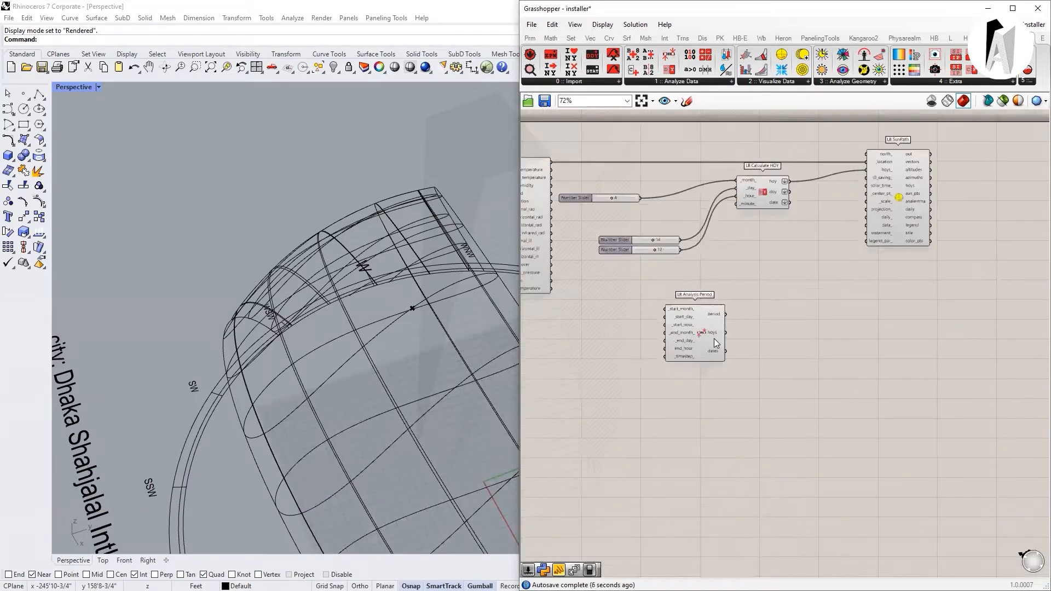
pyautogui.click(710, 380)
pyautogui.scroll(4, 732, 344)
pyautogui.scroll(-3, 708, 351)
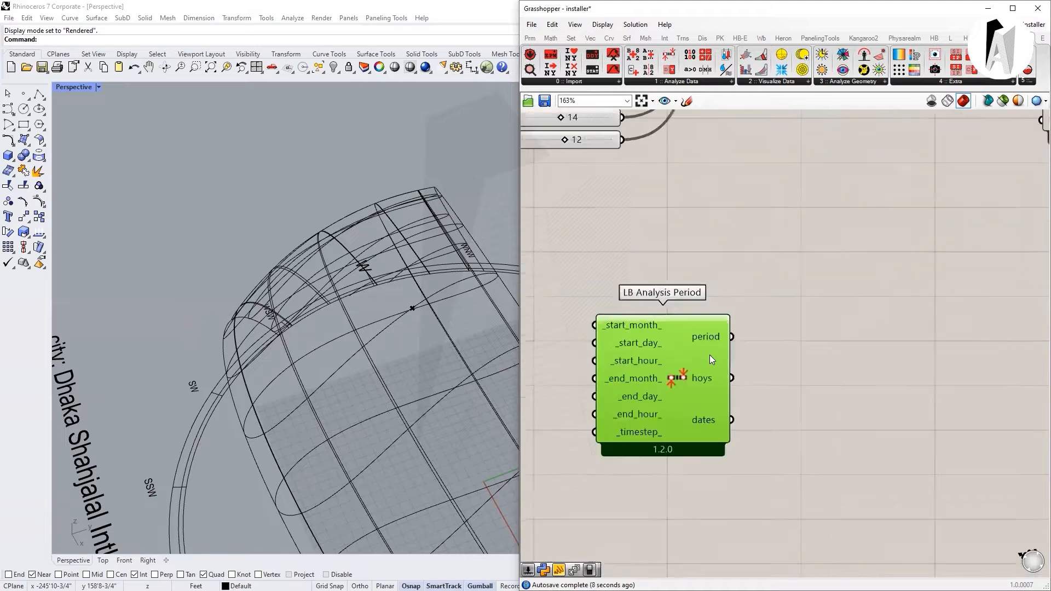
pyautogui.moveTo(712, 374); pyautogui.dragTo(849, 377)
pyautogui.scroll(-4, 848, 318)
# Step: Add a Number Slider set to 1 and wire it to the _start_month_ input of LB Analysis Period
pyautogui.click(720, 332)
pyautogui.doubleClick(722, 333)
pyautogui.write('1')
pyautogui.press('Return')
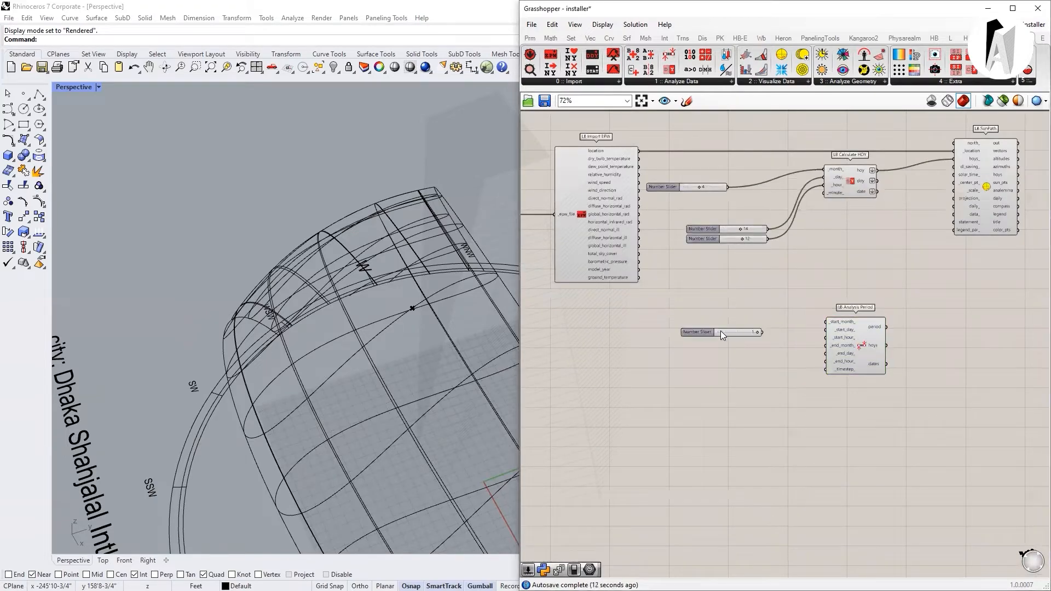
pyautogui.scroll(4, 767, 323)
pyautogui.moveTo(750, 321); pyautogui.dragTo(879, 323)
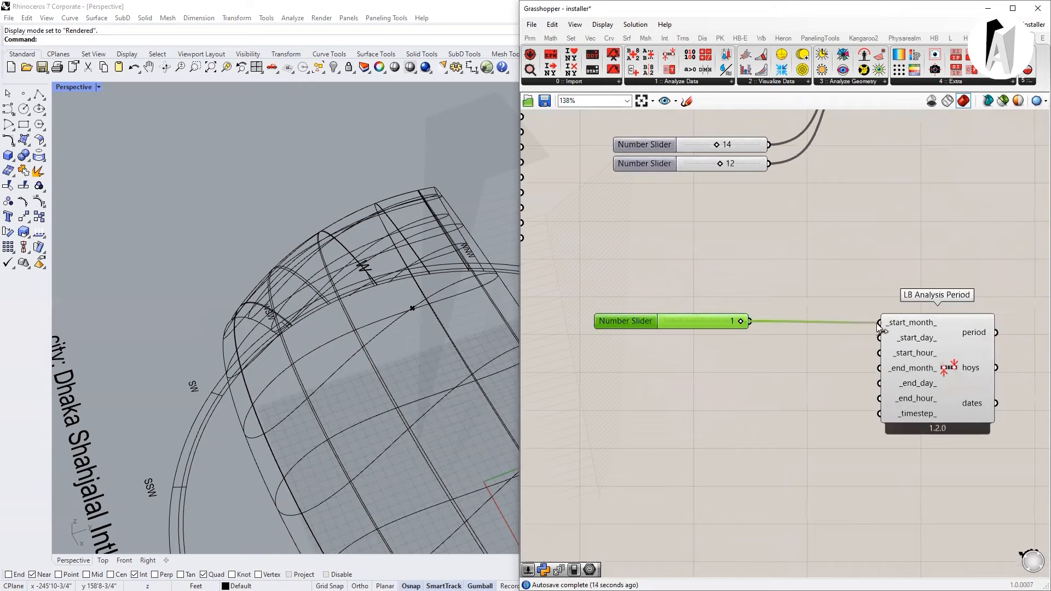
# Step: Add a Number Slider set to 12 and wire it to the _end_month_ input of LB Analysis Period
pyautogui.doubleClick(680, 360)
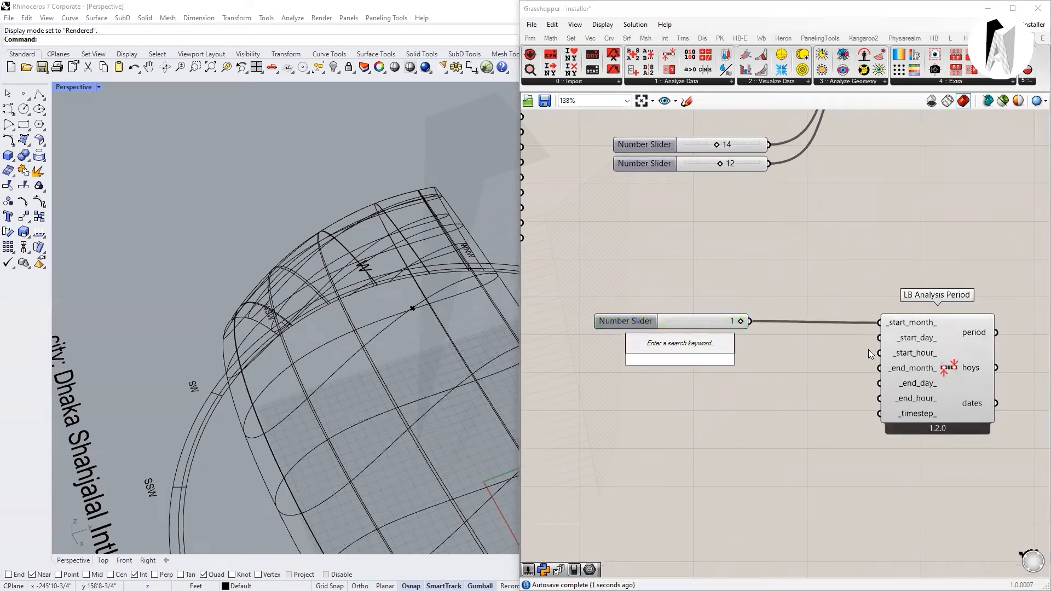
pyautogui.doubleClick(696, 411)
pyautogui.write('12')
pyautogui.press('Return')
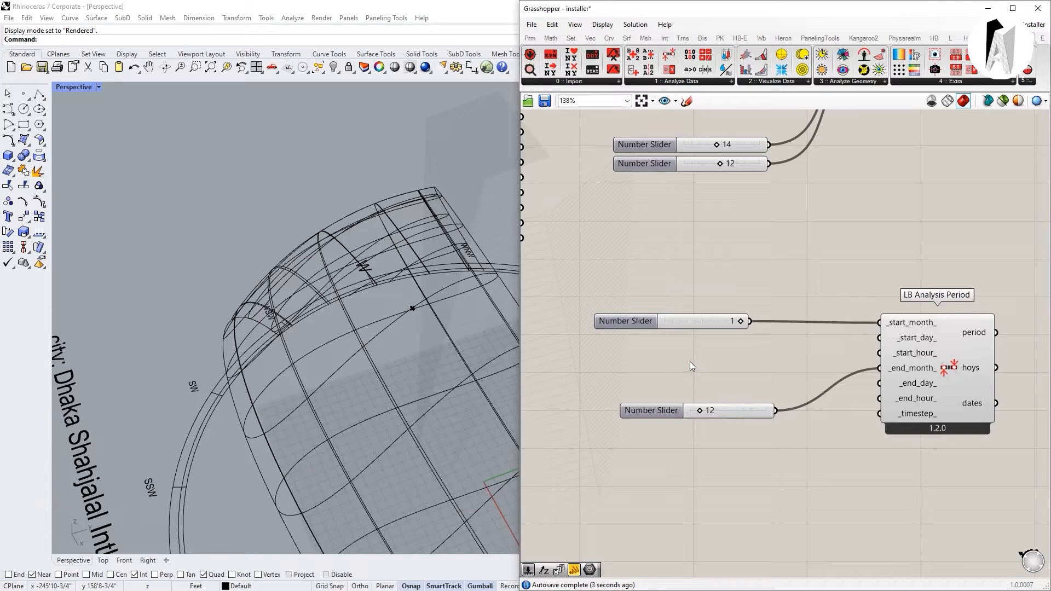
# Step: Add a Number Slider set to 6 and wire it to the _start_hour_ input of LB Analysis Period
pyautogui.doubleClick(642, 362)
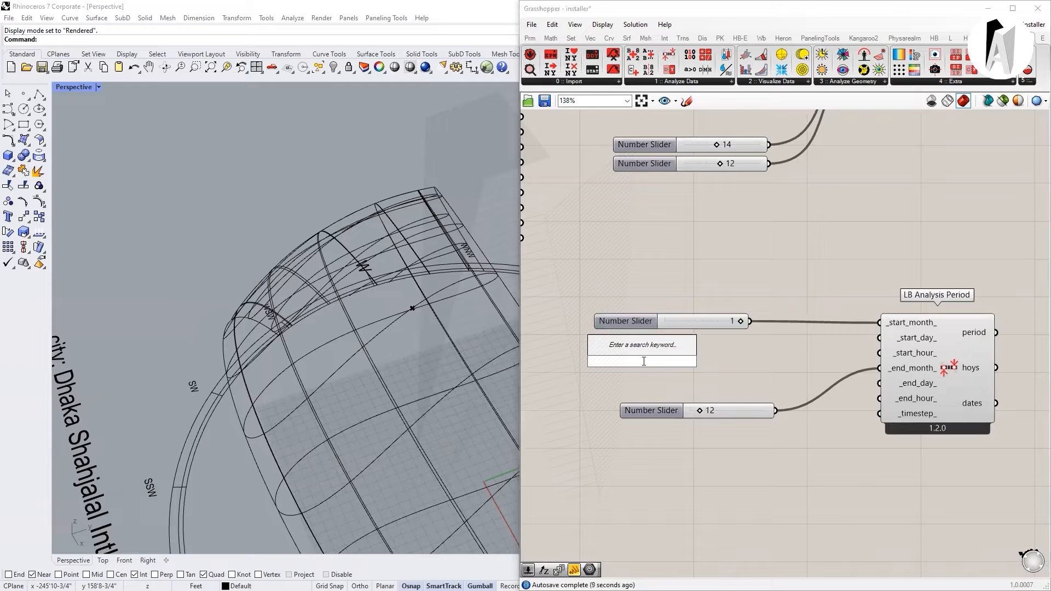
pyautogui.write('6')
pyautogui.press('Return')
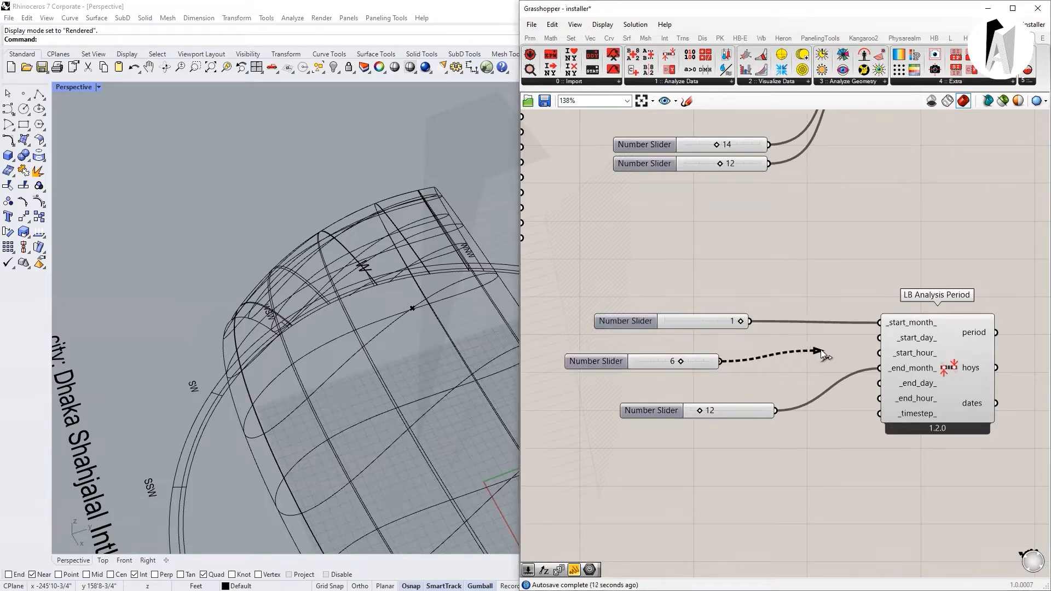
# Step: Move the end-month slider up, and add a Number Slider set to 18 beneath it wired to the _end_hour_ input
pyautogui.moveTo(658, 412); pyautogui.dragTo(632, 392)
pyautogui.click(644, 421)
pyautogui.doubleClick(641, 417)
pyautogui.write('18')
pyautogui.press('Return')
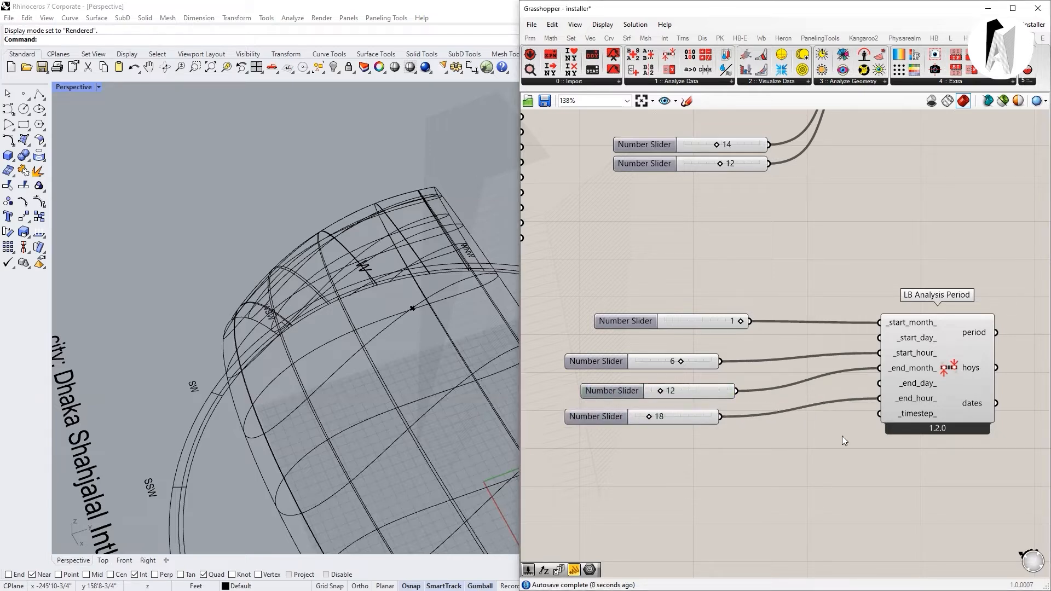
# Step: Add a Number Slider set to 1 below the others and wire it to the _timestep_ input of LB Analysis Period
pyautogui.moveTo(904, 416)
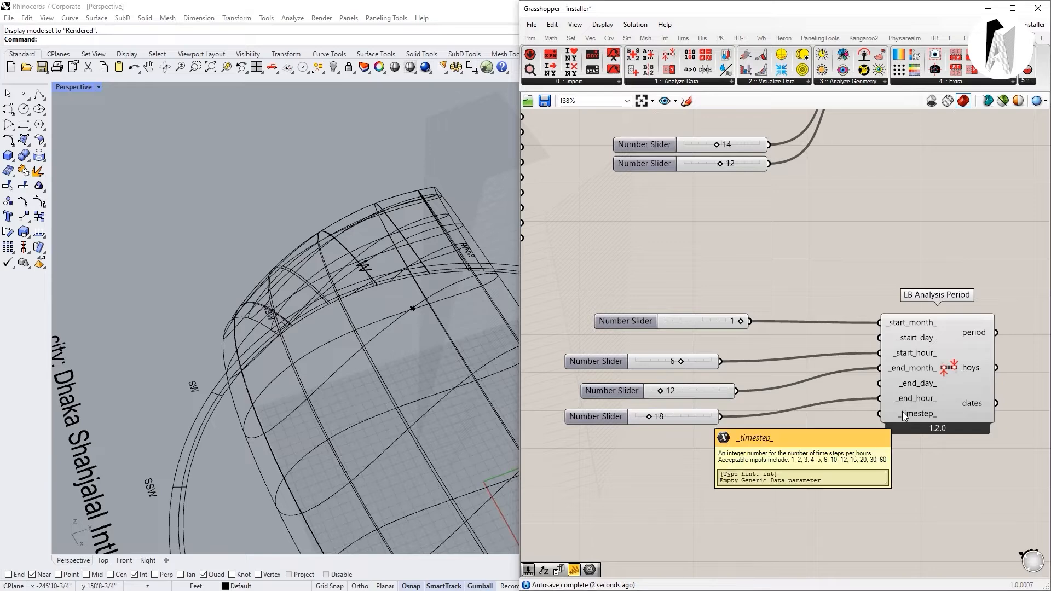
pyautogui.doubleClick(673, 458)
pyautogui.write('1')
pyautogui.press('Return')
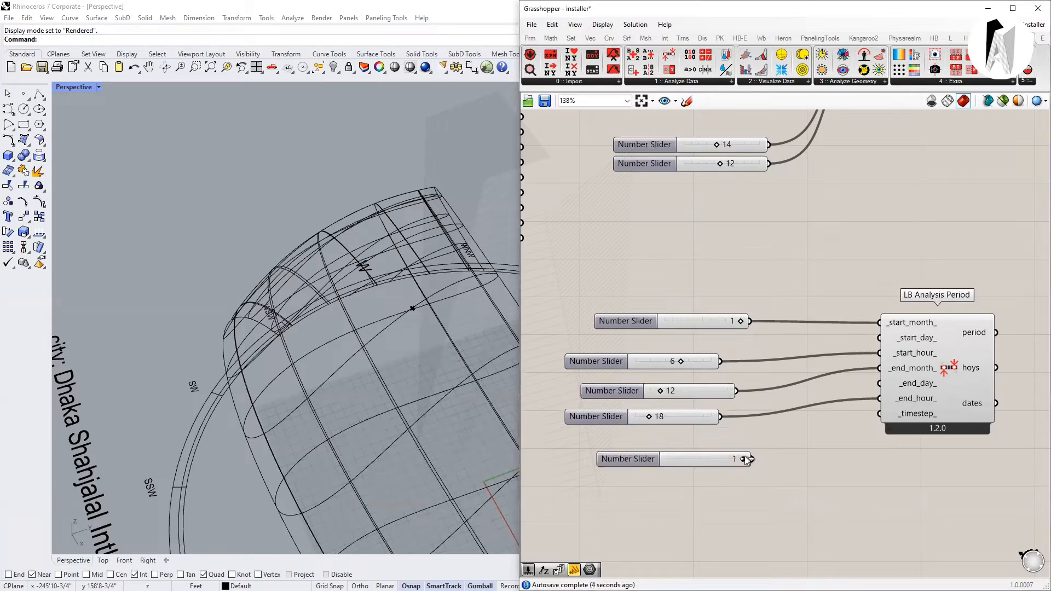
# Step: Wire the hoys output of LB Analysis Period to the hoys_ input of LB SunPath, replacing the LB Calculate HOY connection
pyautogui.scroll(-3, 808, 449)
pyautogui.scroll(3, 867, 348)
pyautogui.scroll(-1, 786, 401)
pyautogui.moveTo(820, 400); pyautogui.dragTo(898, 193)
pyautogui.moveTo(837, 368); pyautogui.dragTo(842, 371)
pyautogui.moveTo(887, 155); pyautogui.dragTo(914, 137)
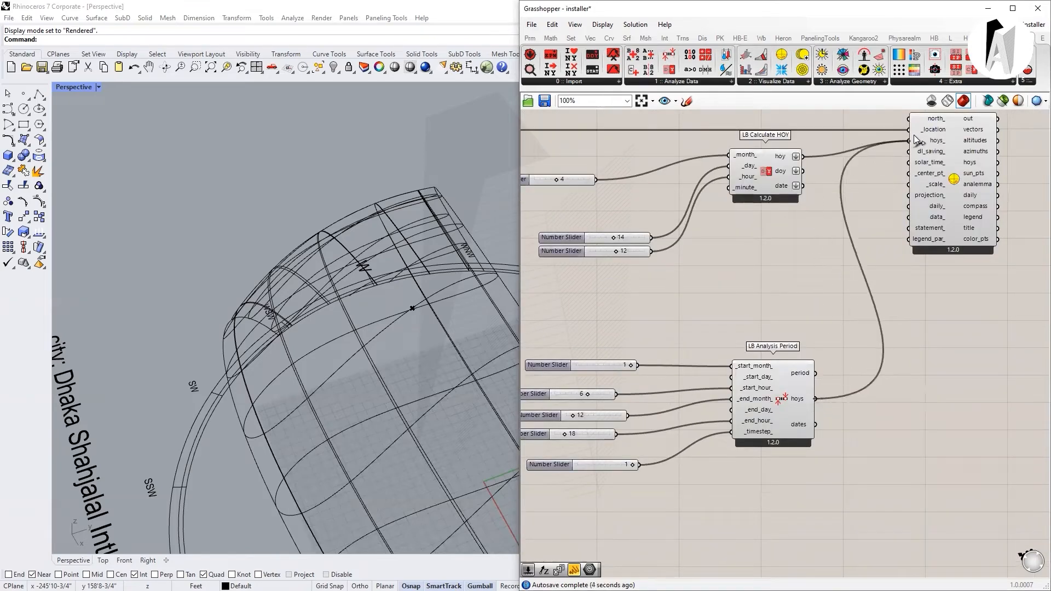
# Step: Examine the sun positions of the whole analysis period along the sun path in the Perspective viewport
pyautogui.scroll(-5, 329, 251)
pyautogui.moveTo(305, 253); pyautogui.dragTo(433, 236, button='right')
pyautogui.scroll(4, 351, 340)
pyautogui.moveTo(372, 339); pyautogui.dragTo(307, 351, button='right')
pyautogui.scroll(10, 314, 338)
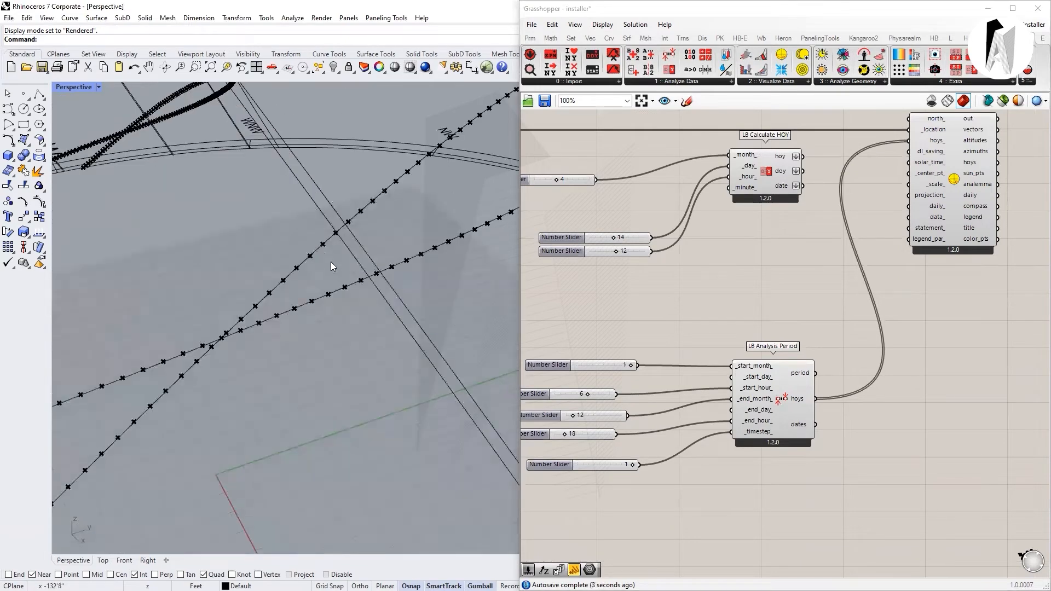
pyautogui.scroll(-10, 395, 178)
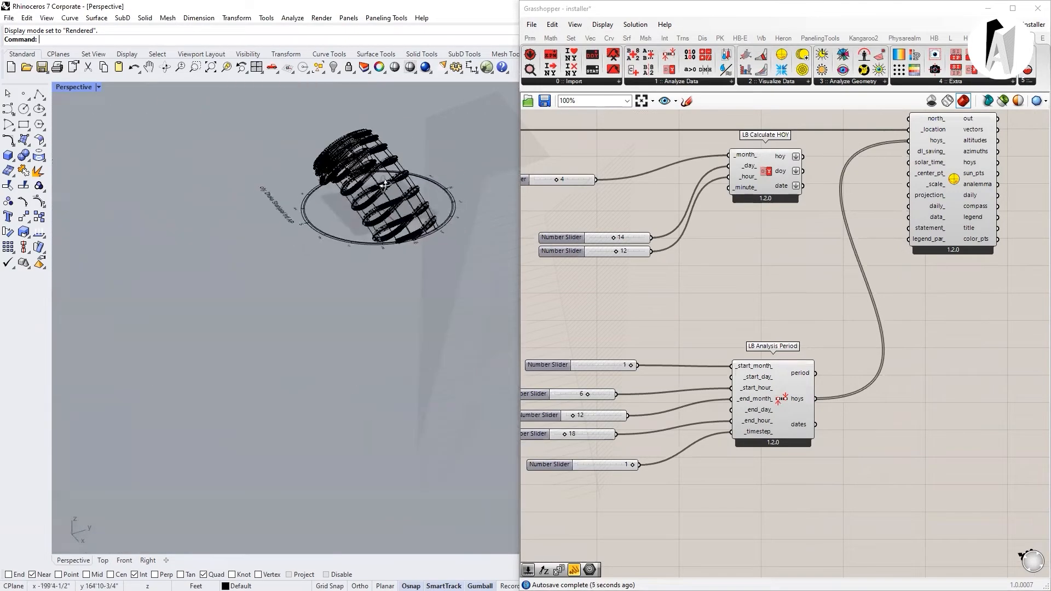
pyautogui.moveTo(391, 171); pyautogui.dragTo(307, 251, button='right')
pyautogui.scroll(8, 291, 162)
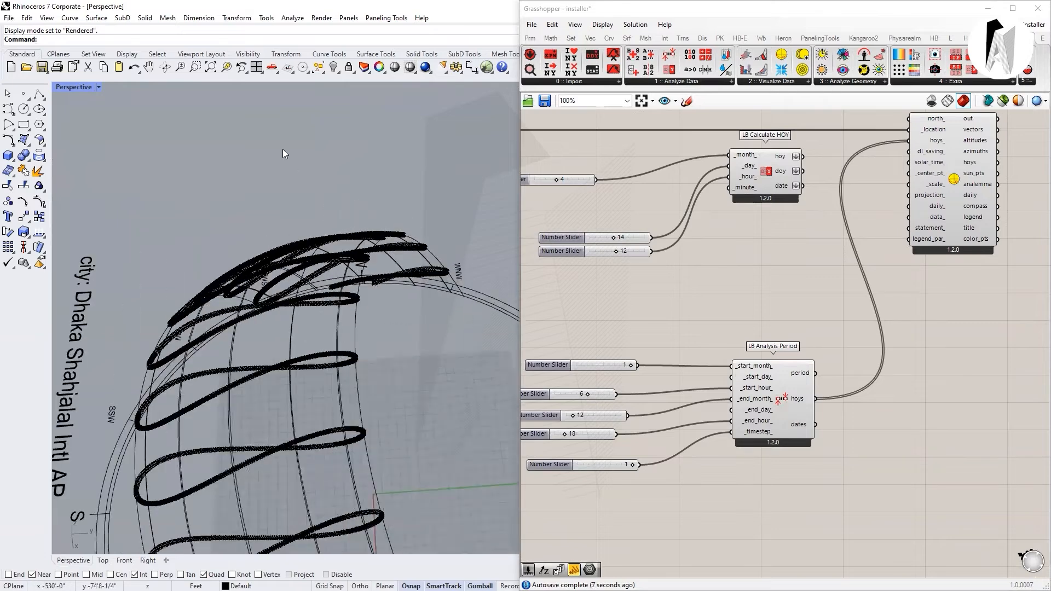
pyautogui.scroll(-3, 808, 230)
pyautogui.scroll(5, 807, 230)
# Step: Wire the dry_bulb_temperature output of LB Import EPW to the data_ input of LB SunPath
pyautogui.click(812, 228)
pyautogui.click(922, 277)
pyautogui.scroll(-5, 712, 273)
pyautogui.scroll(4, 641, 253)
pyautogui.scroll(-3, 605, 240)
pyautogui.scroll(2, 601, 238)
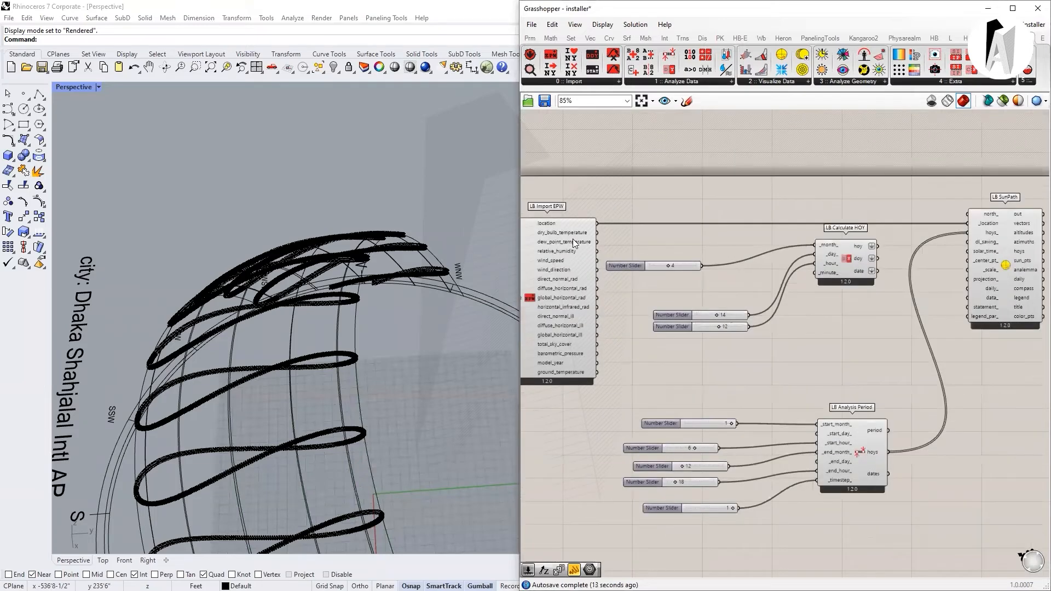
pyautogui.scroll(2, 867, 225)
pyautogui.scroll(3, 945, 218)
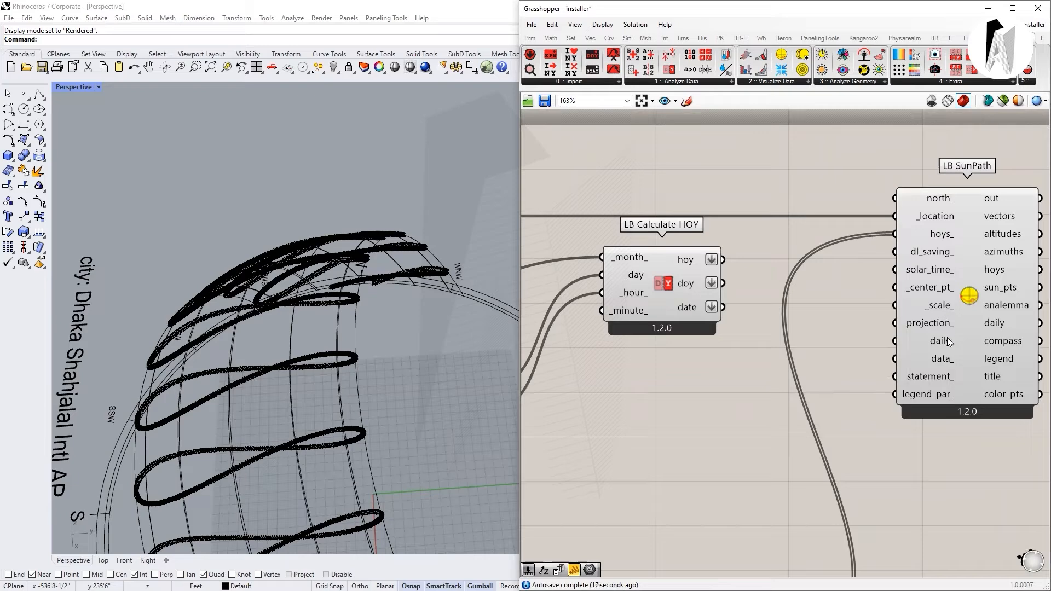
pyautogui.moveTo(942, 365)
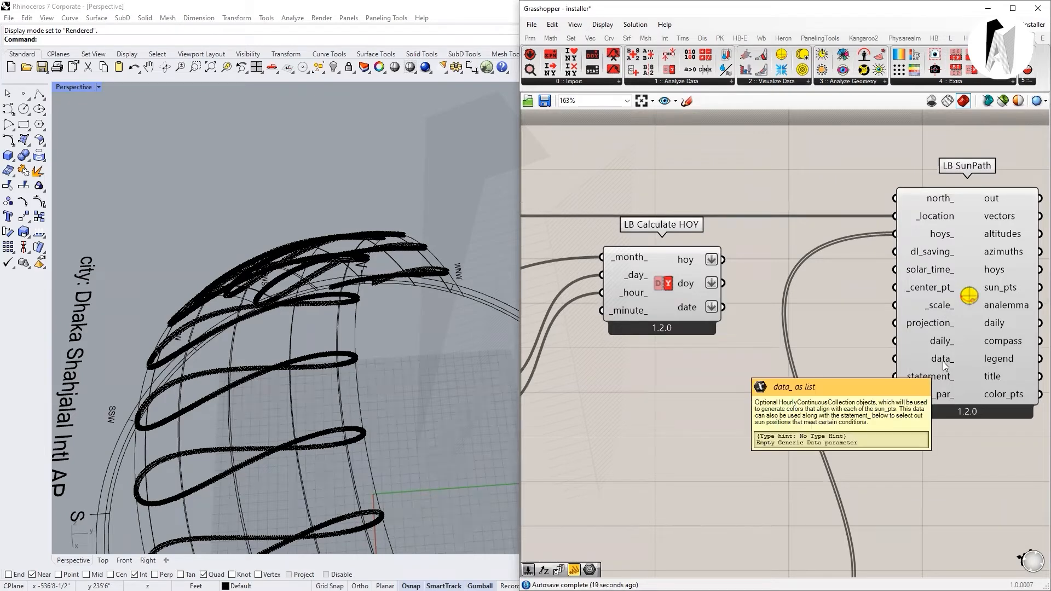
pyautogui.scroll(-5, 966, 342)
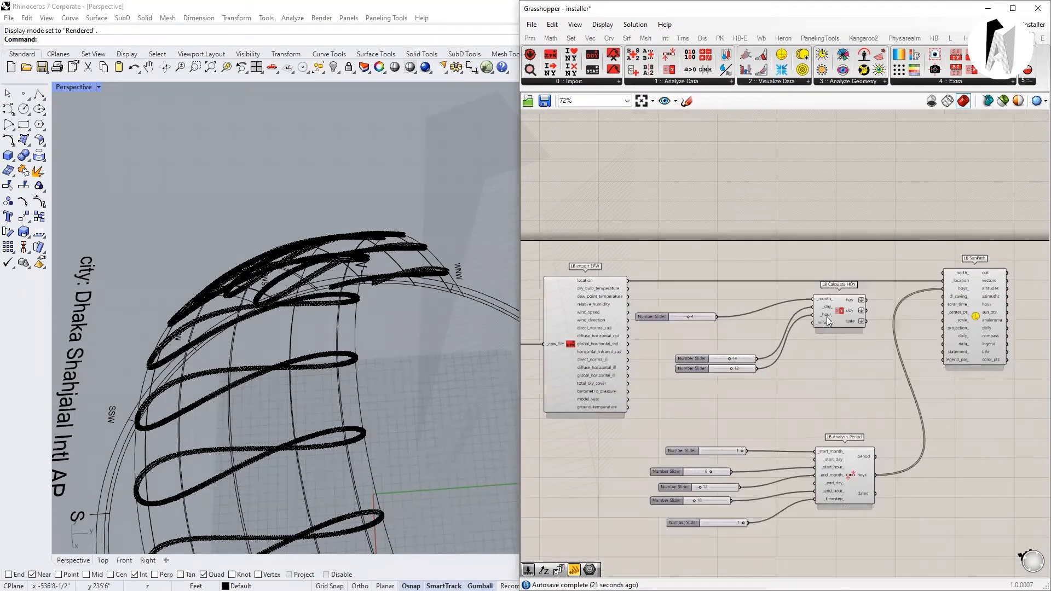
pyautogui.moveTo(630, 290); pyautogui.dragTo(827, 309)
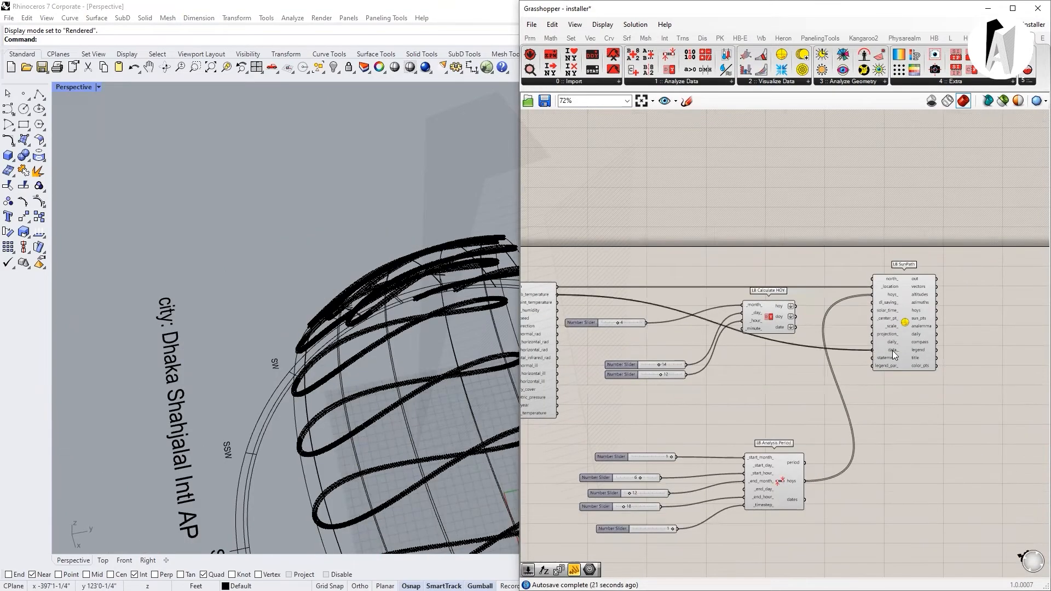
pyautogui.moveTo(893, 351); pyautogui.dragTo(893, 351)
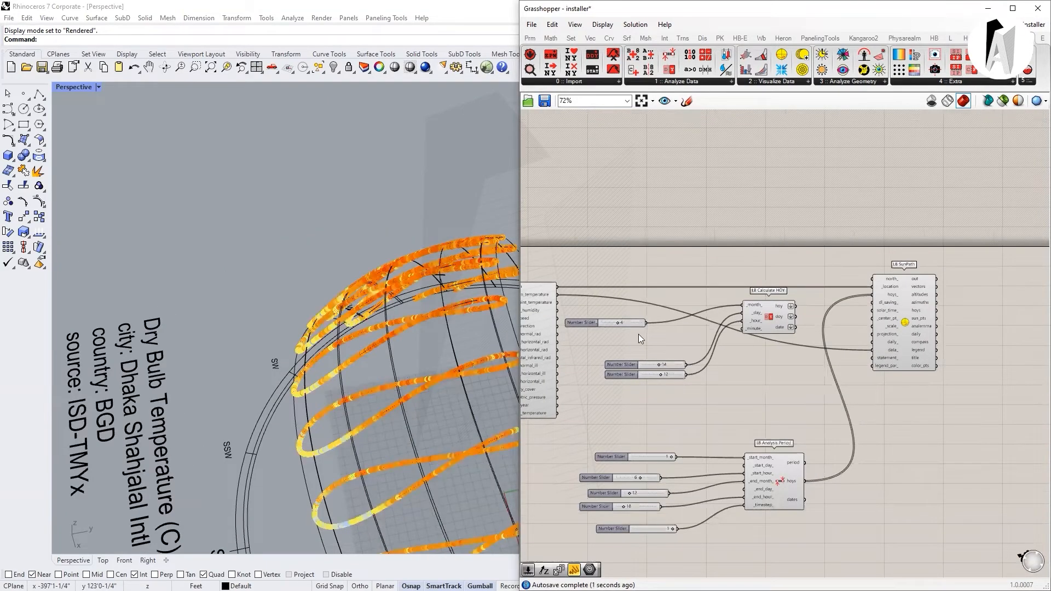
# Step: Examine the dry bulb temperature colours on the sun path and their legend from several angles
pyautogui.scroll(-5, 432, 317)
pyautogui.moveTo(386, 307); pyautogui.dragTo(432, 317, button='right')
pyautogui.scroll(-5, 263, 274)
pyautogui.scroll(6, 307, 277)
pyautogui.moveTo(350, 293); pyautogui.dragTo(350, 323, button='right')
pyautogui.moveTo(257, 339); pyautogui.dragTo(301, 322, button='right')
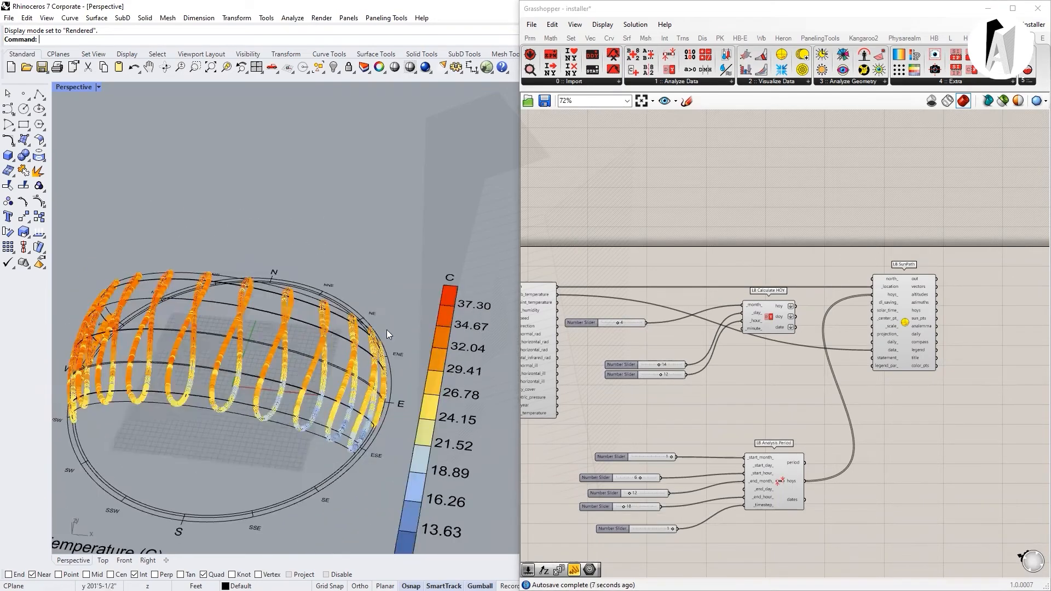
pyautogui.scroll(-1, 793, 301)
pyautogui.scroll(4, 576, 304)
pyautogui.scroll(-2, 703, 293)
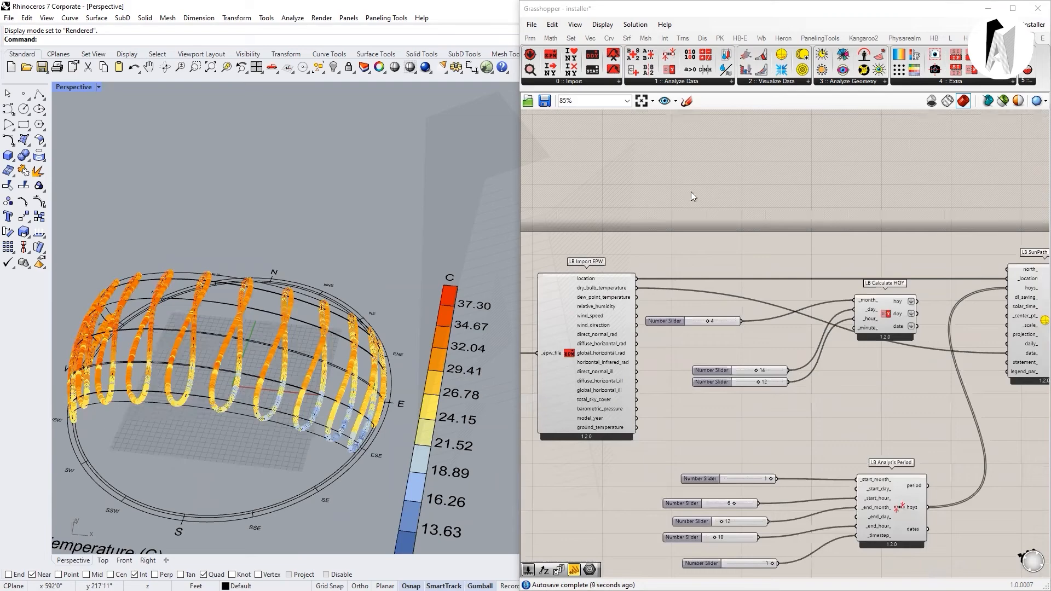
pyautogui.moveTo(377, 272); pyautogui.dragTo(354, 320, button='right')
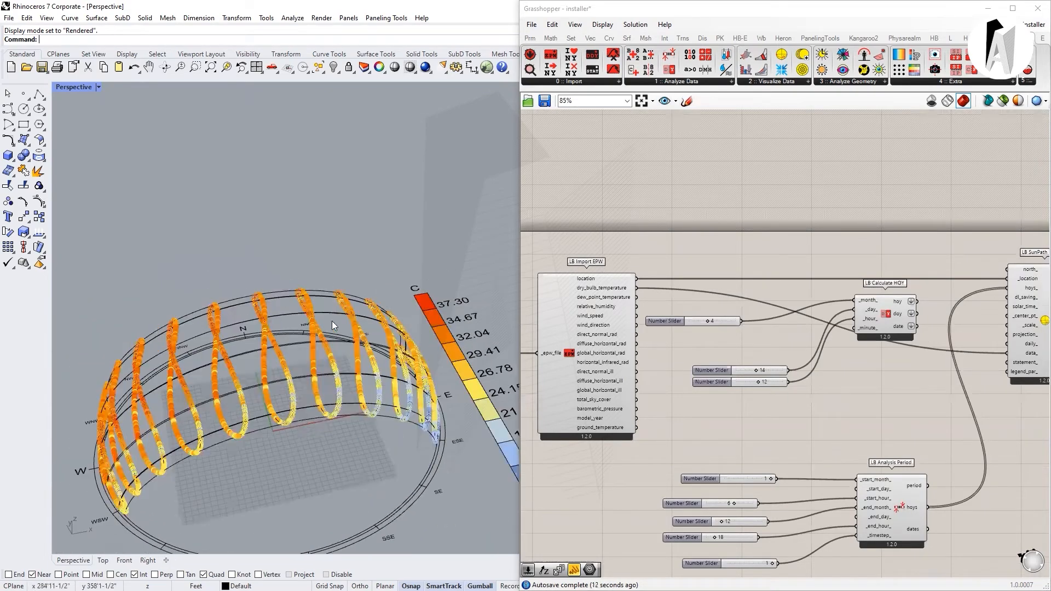
# Step: Draw a tall box on the ground near the centre of the sun path to stand in for a building
pyautogui.moveTo(248, 356); pyautogui.dragTo(53, 157, button='right')
pyautogui.scroll(3, 285, 304)
pyautogui.click(282, 266)
pyautogui.click(382, 292)
pyautogui.click(390, 177)
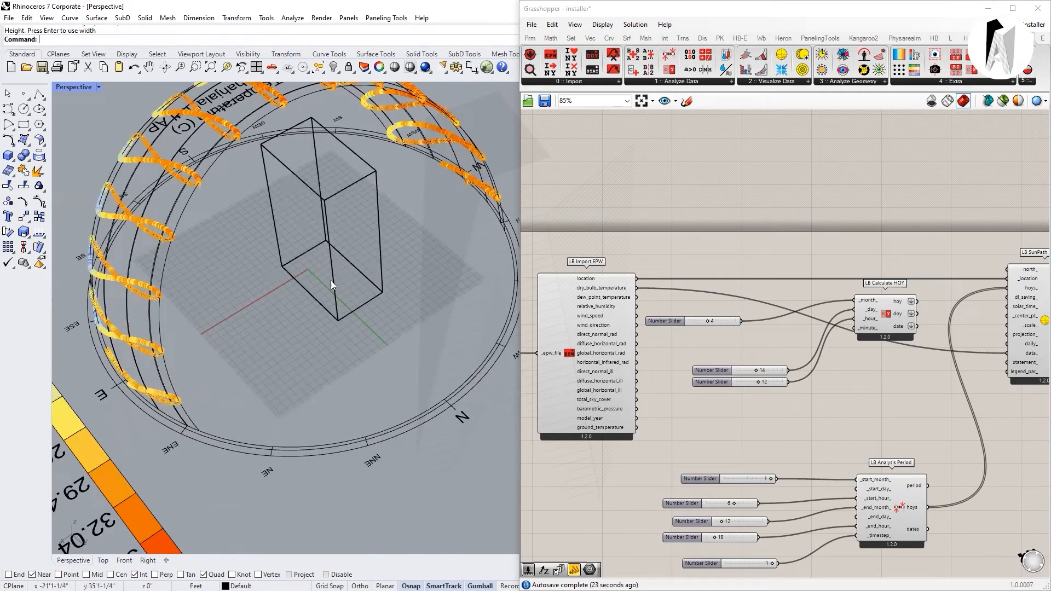
# Step: Switch the Perspective viewport to a display mode that shades the box's surfaces
pyautogui.scroll(-3, 330, 281)
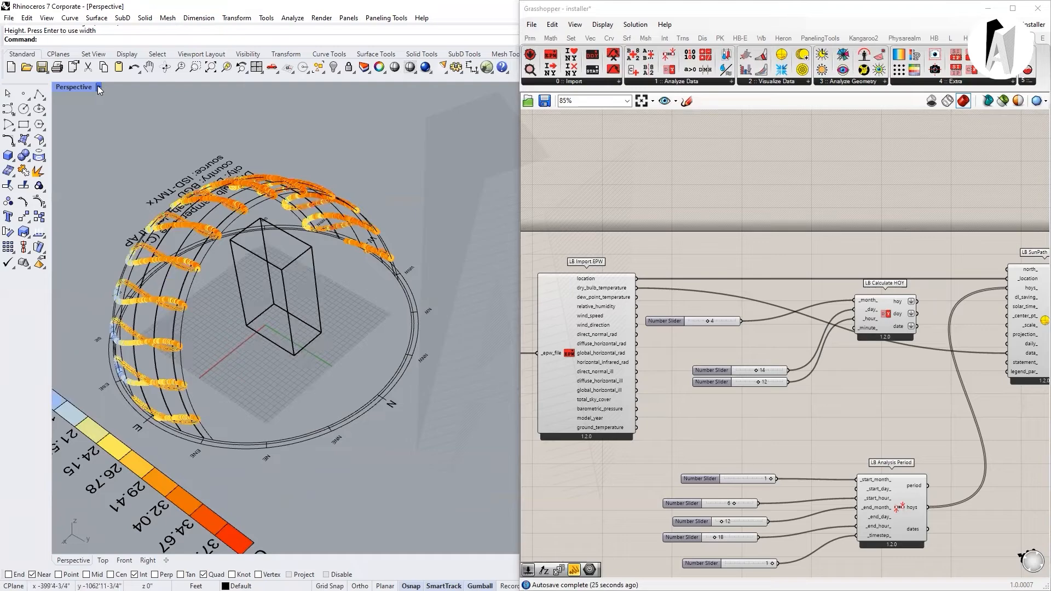
pyautogui.click(98, 86)
pyautogui.click(104, 144)
# Step: Examine from several sides how the temperature-coloured sun path relates to the faces of the box
pyautogui.moveTo(450, 218)
pyautogui.mouseDown(button='right')
pyautogui.moveTo(280, 319)
pyautogui.moveTo(234, 364)
pyautogui.moveTo(299, 326)
pyautogui.moveTo(294, 376)
pyautogui.mouseUp(button='right')
pyautogui.scroll(-5, 296, 450)
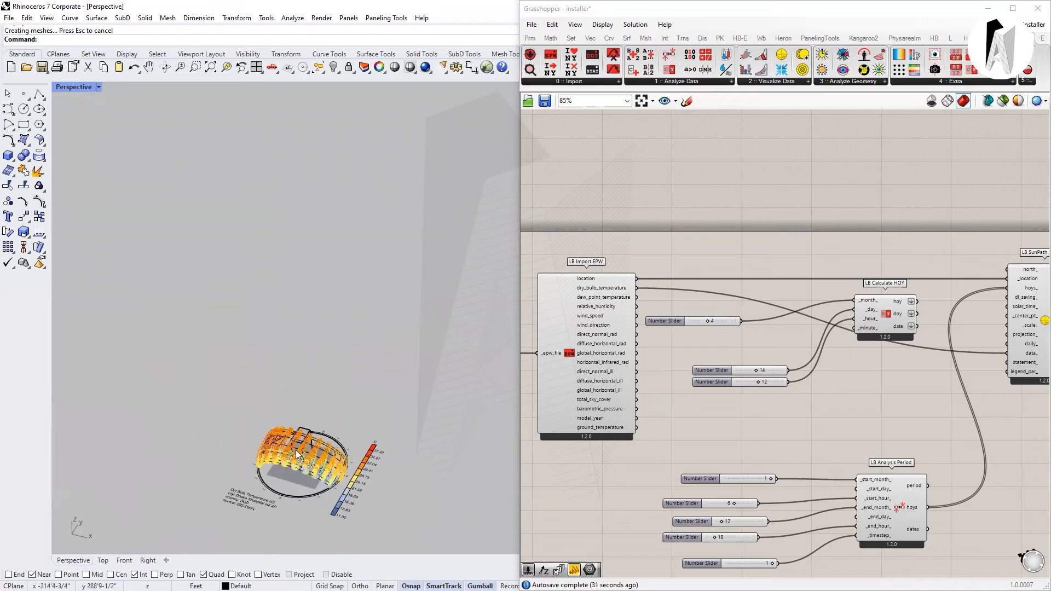
pyautogui.scroll(8, 295, 450)
pyautogui.moveTo(299, 420)
pyautogui.mouseDown(button='right')
pyautogui.moveTo(282, 410)
pyautogui.moveTo(315, 389)
pyautogui.moveTo(350, 385)
pyautogui.moveTo(294, 404)
pyautogui.mouseUp(button='right')
pyautogui.scroll(-3, 281, 409)
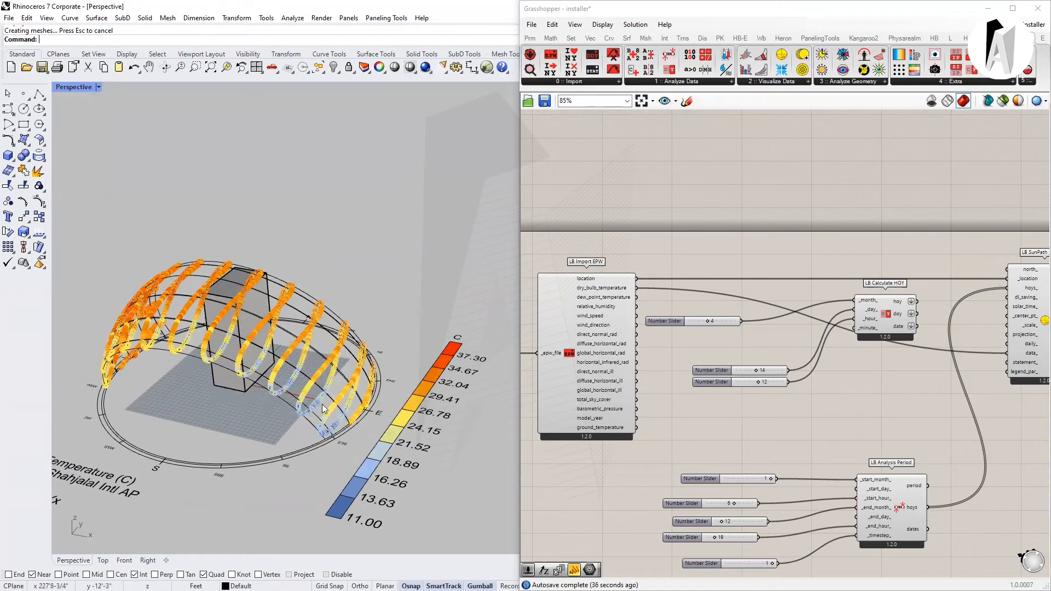
pyautogui.moveTo(162, 294); pyautogui.dragTo(266, 296, button='right')
pyautogui.scroll(-8, 209, 317)
pyautogui.scroll(4, 373, 306)
pyautogui.scroll(5, 373, 310)
pyautogui.scroll(-5, 267, 298)
pyautogui.moveTo(375, 307); pyautogui.dragTo(405, 330, button='right')
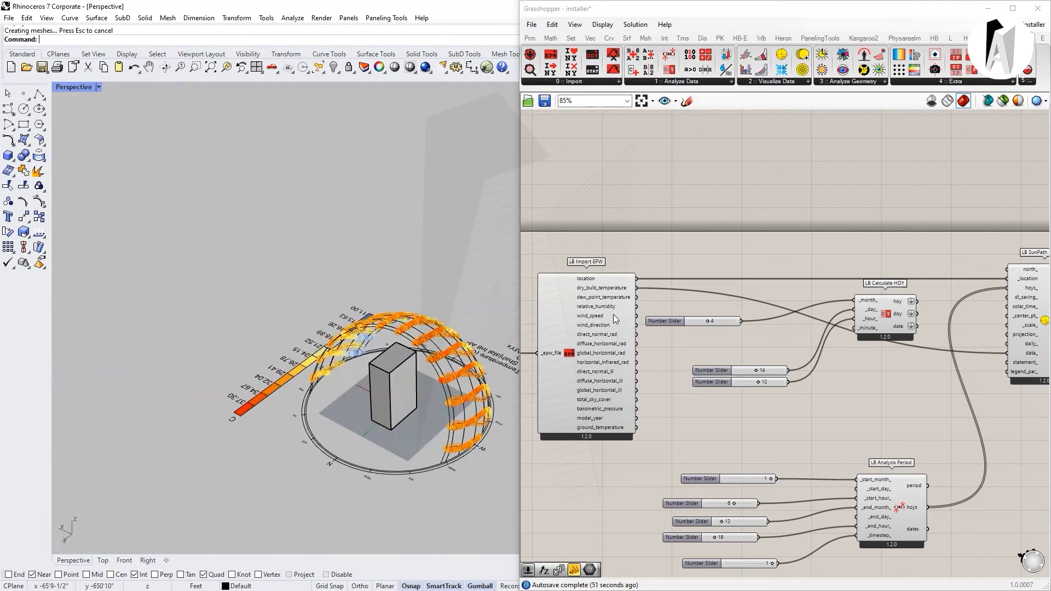
# Step: Wire the direct_normal_rad output of LB Import EPW to the data_ input of LB SunPath in place of the temperature data
pyautogui.scroll(-1, 563, 274)
pyautogui.scroll(2, 634, 290)
pyautogui.scroll(-3, 607, 287)
pyautogui.scroll(2, 846, 302)
pyautogui.scroll(-2, 930, 339)
pyautogui.scroll(2, 643, 301)
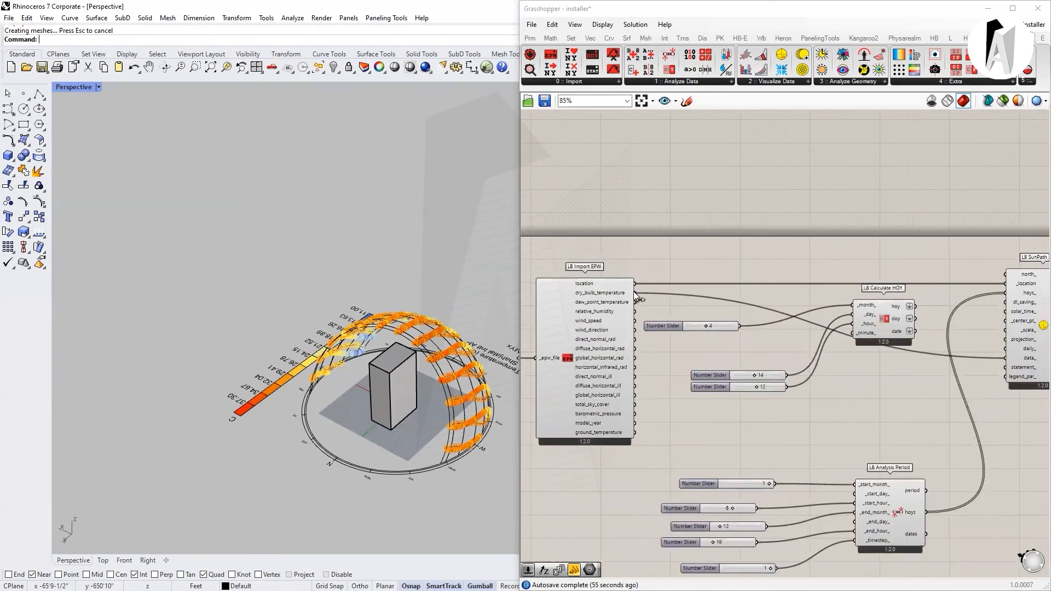
pyautogui.scroll(-1, 624, 312)
pyautogui.scroll(2, 616, 307)
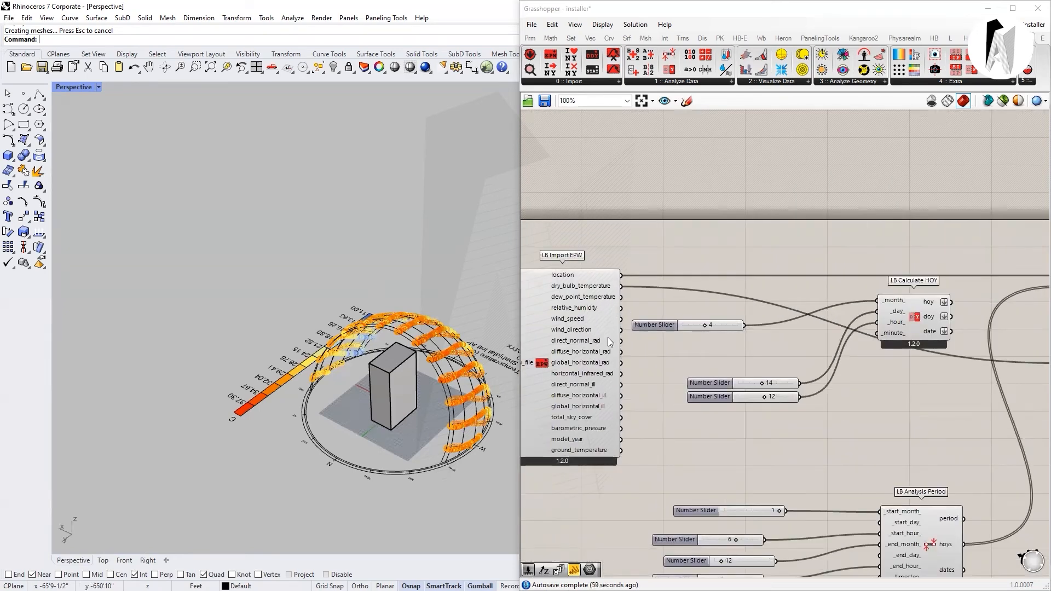
pyautogui.scroll(-3, 614, 368)
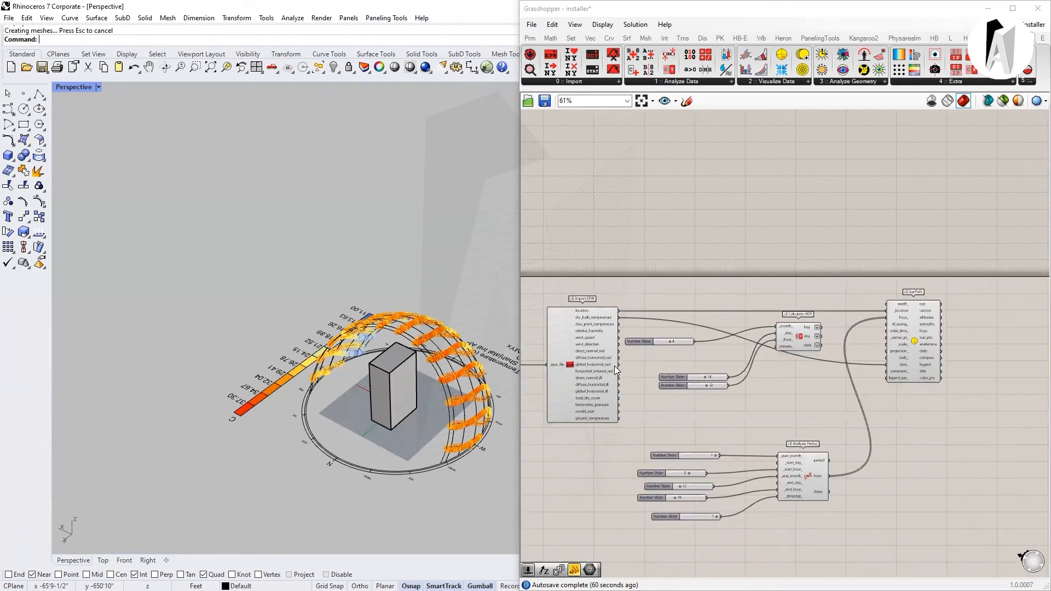
pyautogui.scroll(1, 606, 367)
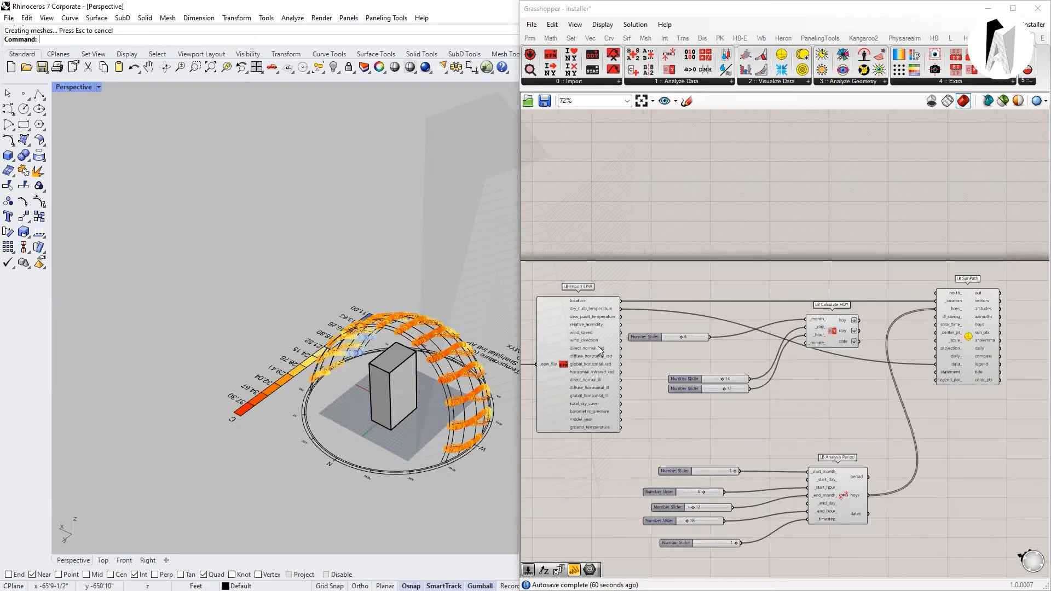
pyautogui.scroll(-1, 600, 350)
pyautogui.scroll(1, 713, 380)
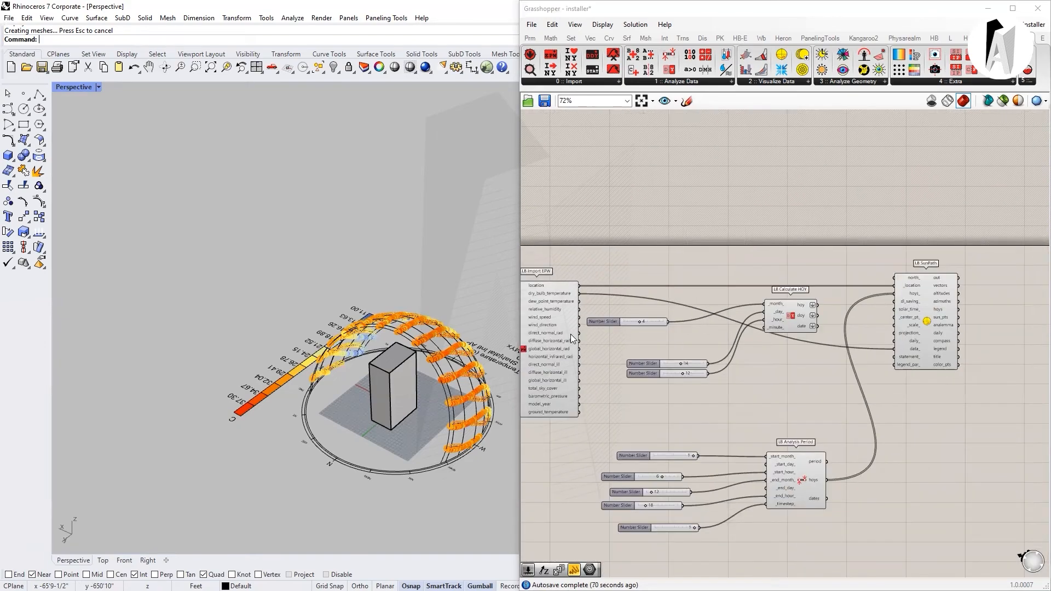
pyautogui.scroll(1, 575, 333)
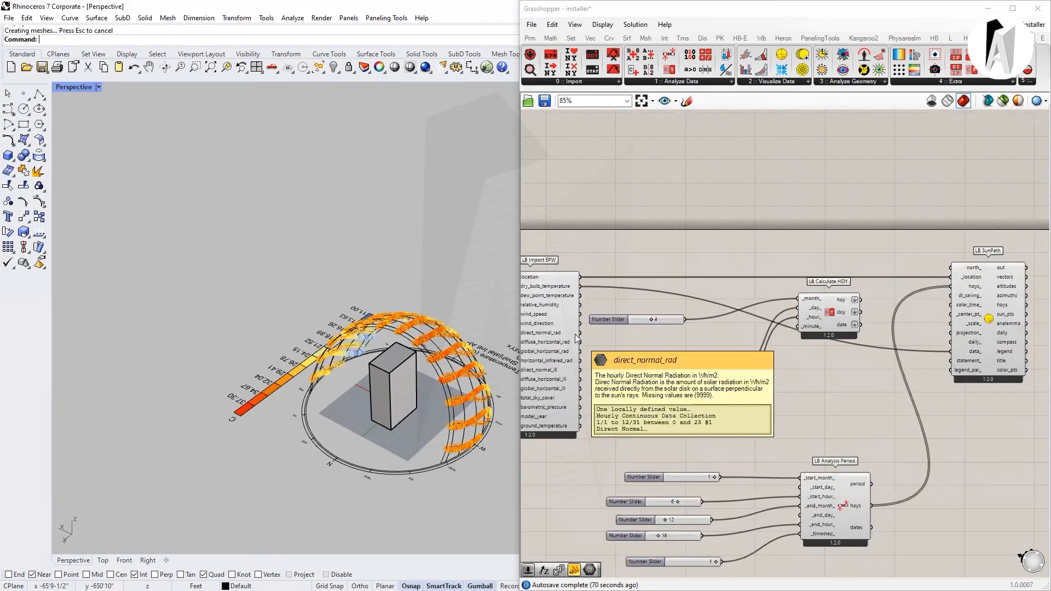
pyautogui.moveTo(579, 333); pyautogui.dragTo(959, 355)
# Step: Examine the direct normal radiation colours and legend of the sun path around the box
pyautogui.moveTo(449, 351); pyautogui.dragTo(263, 317, button='right')
pyautogui.scroll(5, 241, 241)
pyautogui.moveTo(240, 241); pyautogui.dragTo(226, 178, button='right')
pyautogui.scroll(-6, 175, 203)
pyautogui.scroll(3, 225, 178)
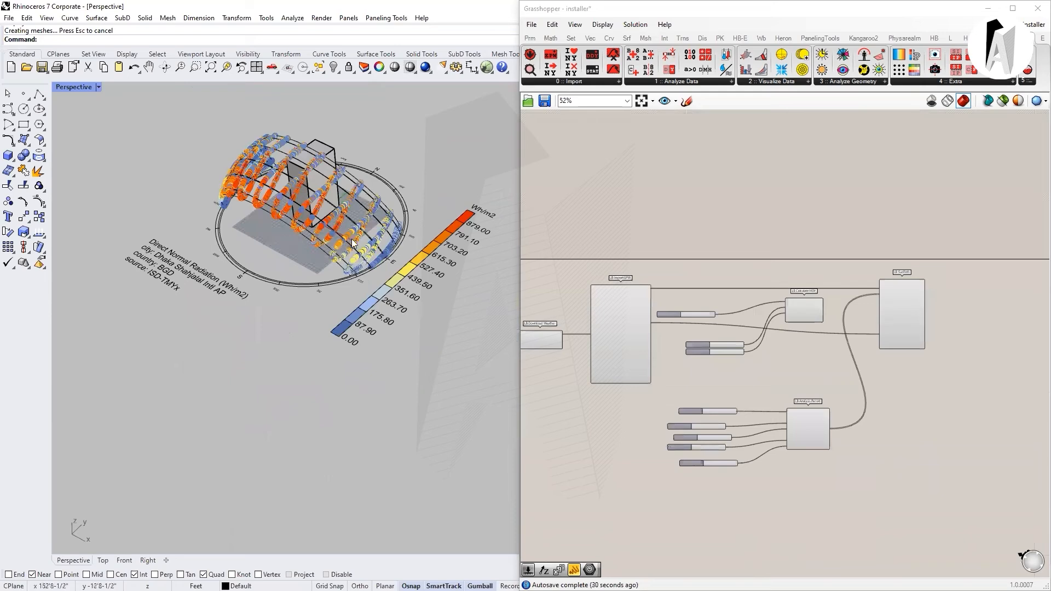
pyautogui.scroll(3, 842, 317)
pyautogui.scroll(5, 315, 181)
pyautogui.moveTo(315, 181); pyautogui.dragTo(180, 225, button='right')
pyautogui.scroll(-6, 230, 188)
pyautogui.moveTo(230, 188); pyautogui.dragTo(295, 178, button='right')
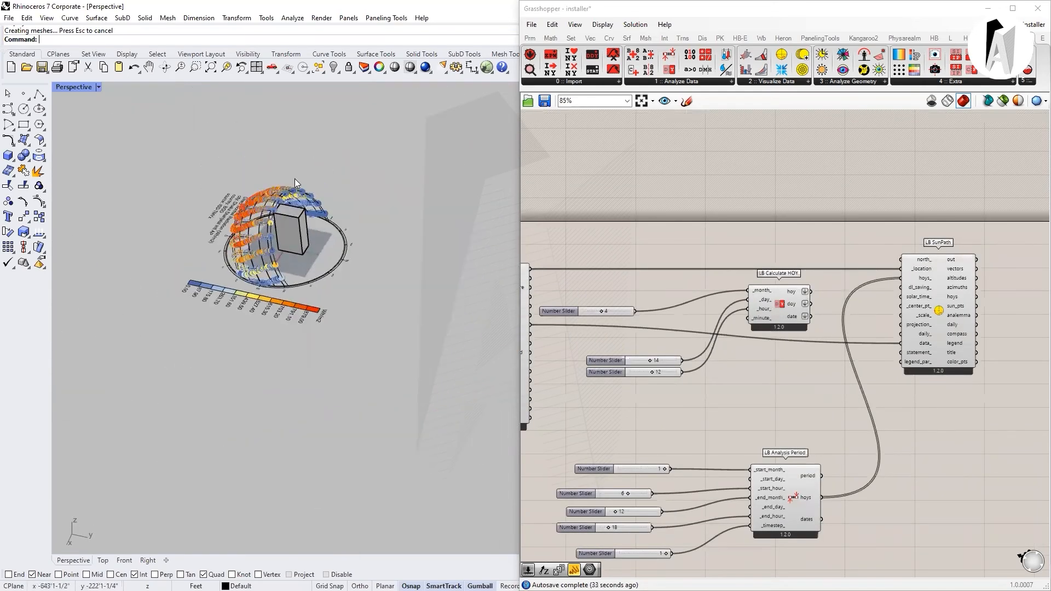
pyautogui.scroll(5, 300, 190)
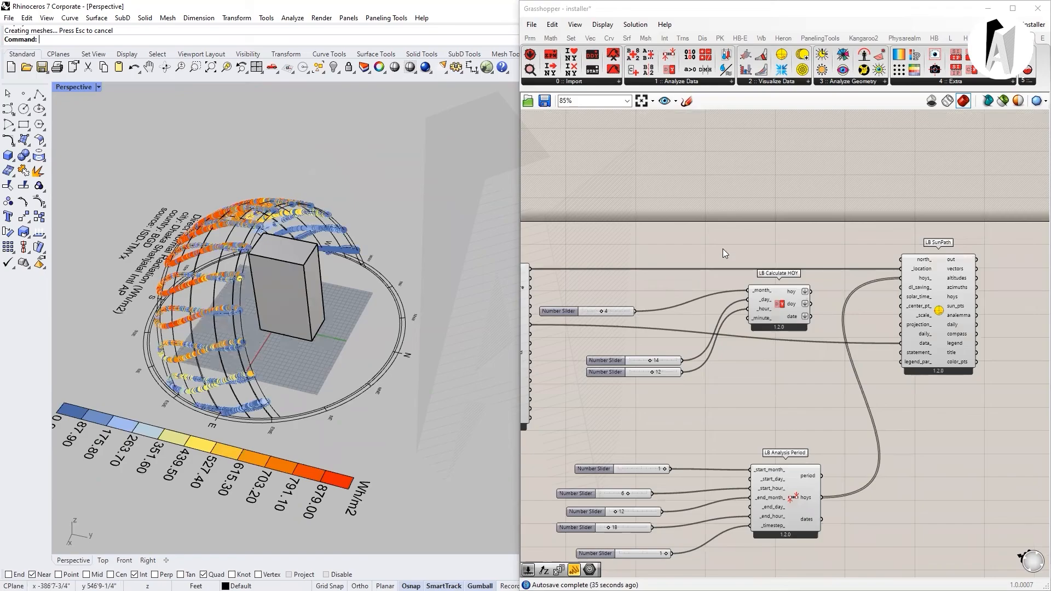